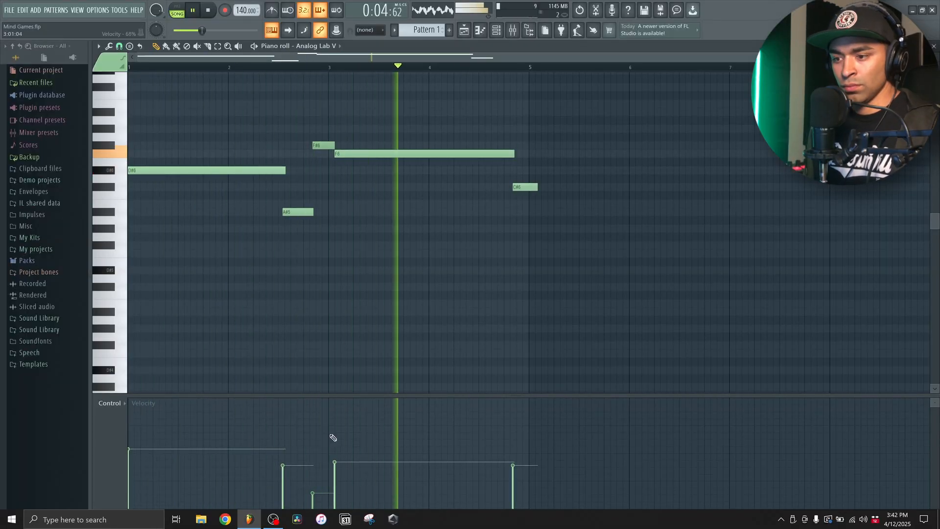
Raise the velocity of the F#6 melody note to about the level of the neighbouring notes
{"action": "left_click_drag", "start_coordinate": [335, 454], "coordinate": [310, 458]}
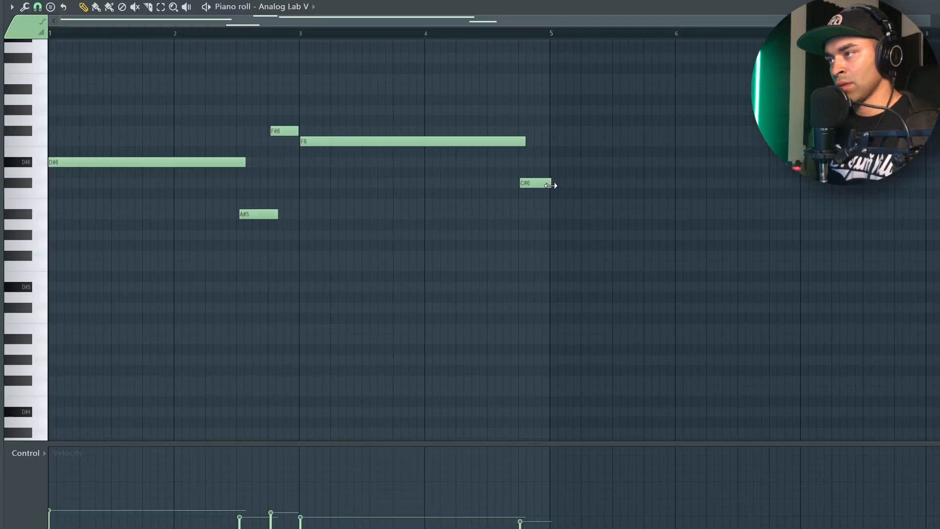
{"action": "scroll", "coordinate": [551, 186], "scroll_direction": "up", "scroll_amount": 5}
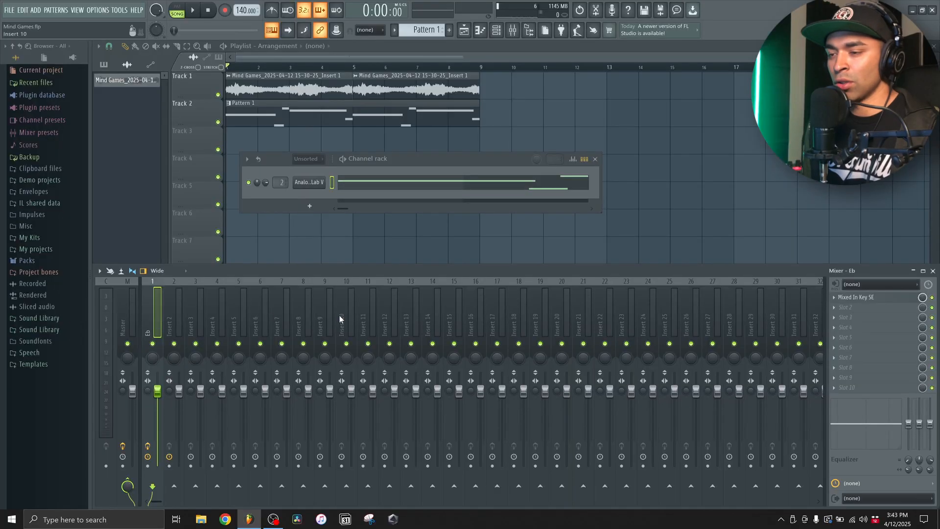
During playback, add Fruity Parametric EQ 2 to slot 4 of the Eb mixer track and roll off its lows with band 1
{"action": "key", "text": "space"}
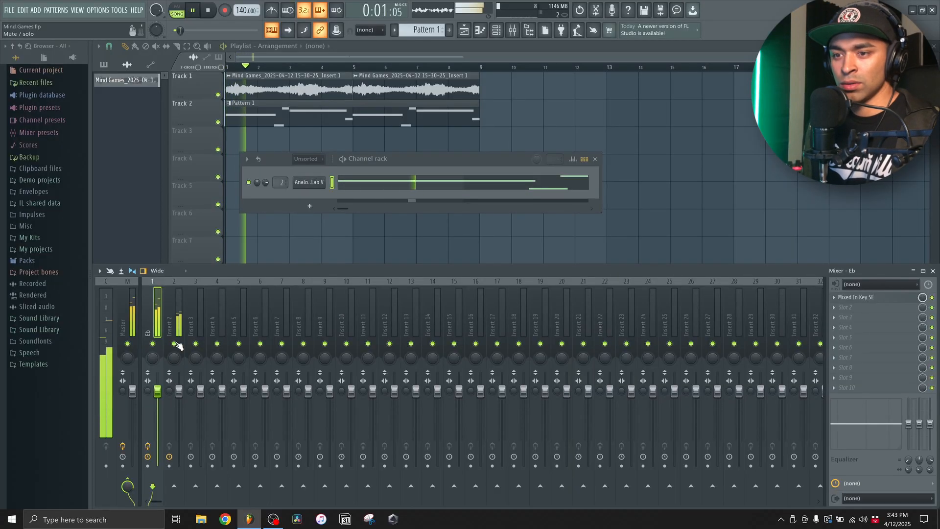
{"action": "left_click", "coordinate": [859, 327]}
{"action": "left_click", "coordinate": [727, 428]}
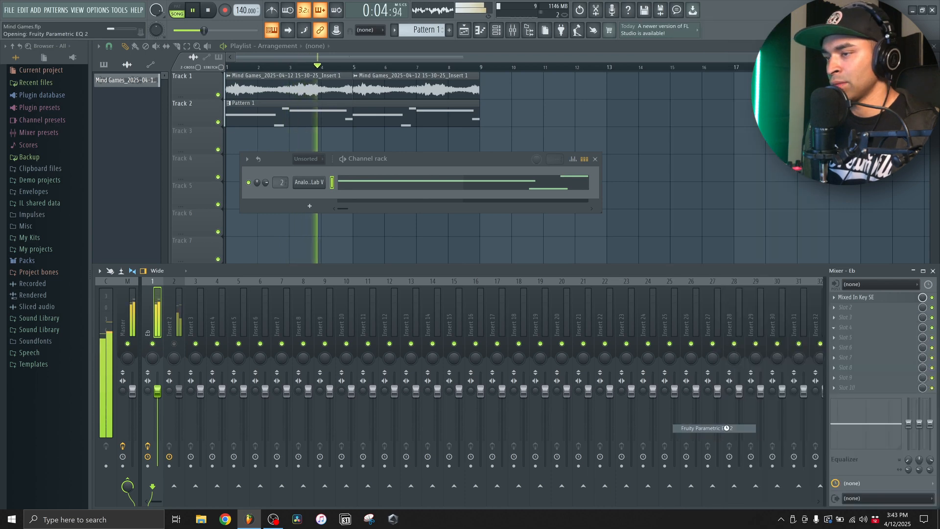
{"action": "left_click_drag", "start_coordinate": [224, 241], "coordinate": [306, 290]}
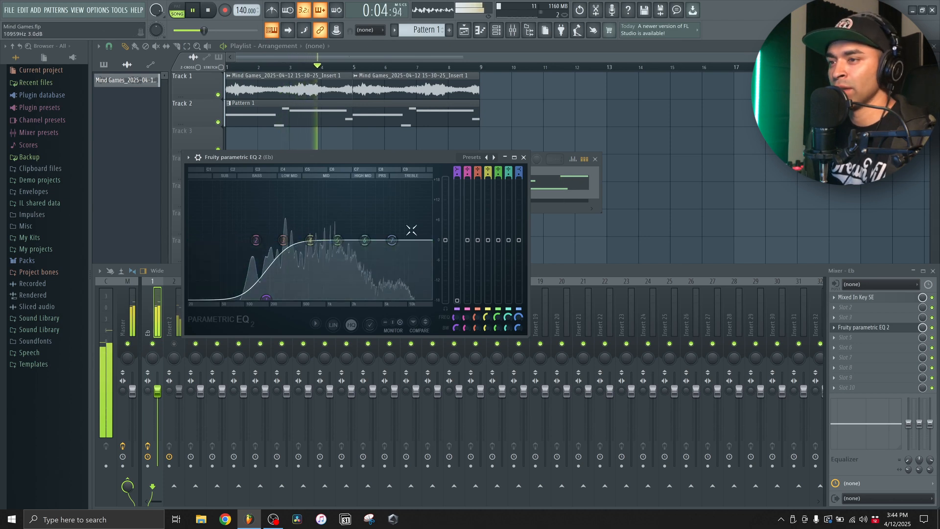
{"action": "left_click", "coordinate": [523, 157]}
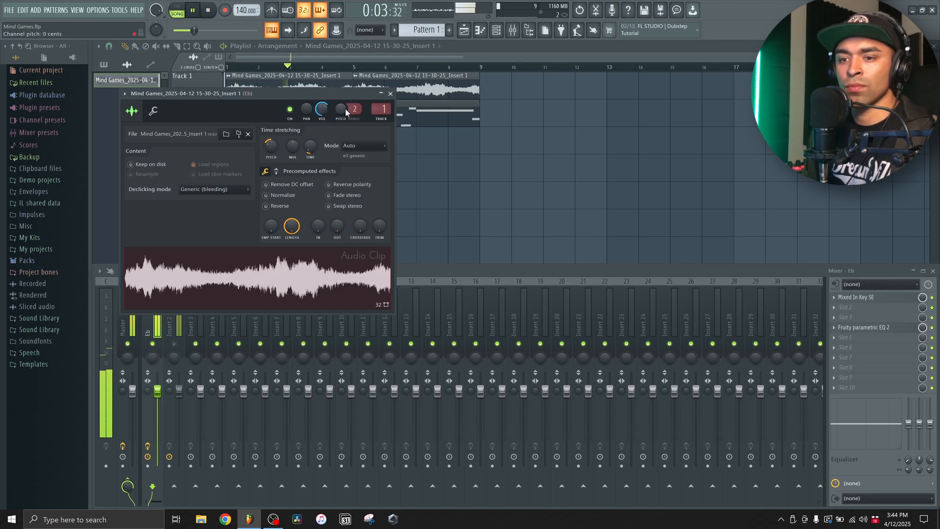
{"action": "left_click", "coordinate": [391, 94]}
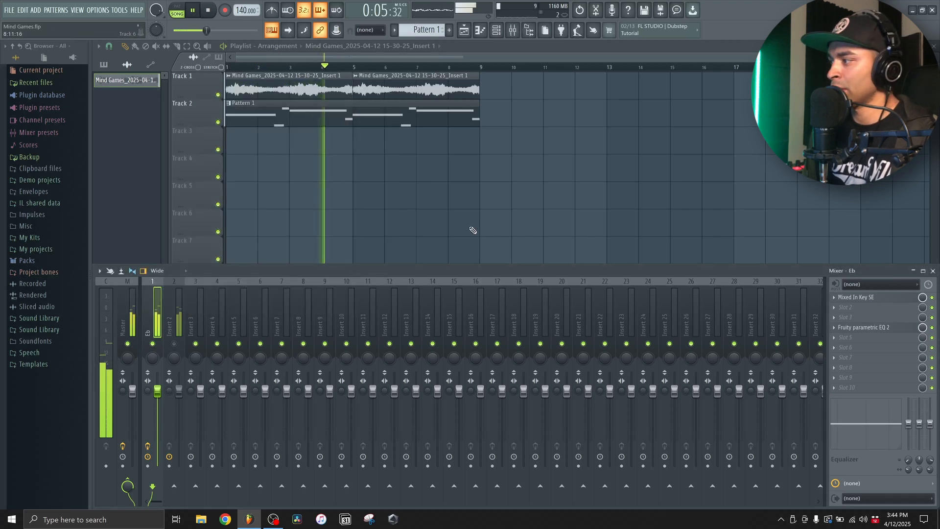
Add Fruity Parametric EQ 2 to Insert 2, cutting the lows with bands 1 and 4 and reducing the highs with band 7
{"action": "left_click", "coordinate": [176, 313]}
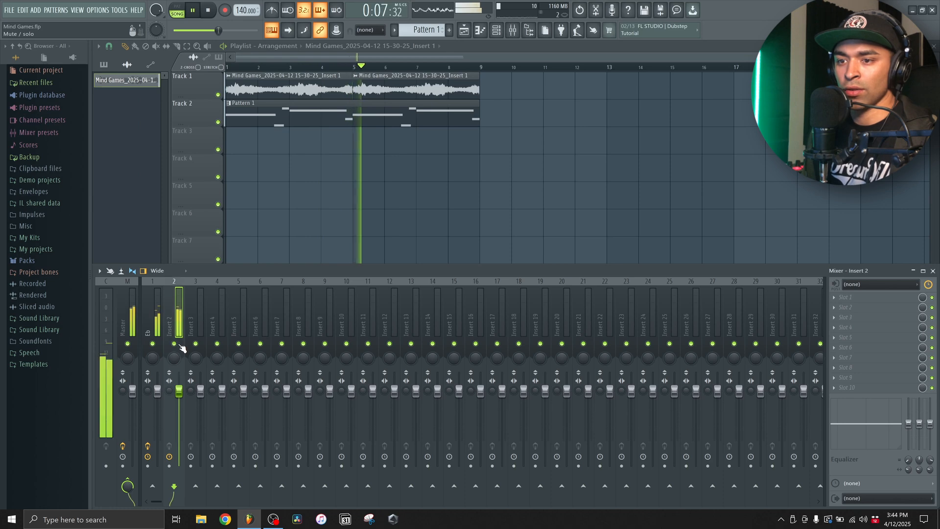
{"action": "left_click", "coordinate": [871, 314]}
{"action": "left_click", "coordinate": [699, 428]}
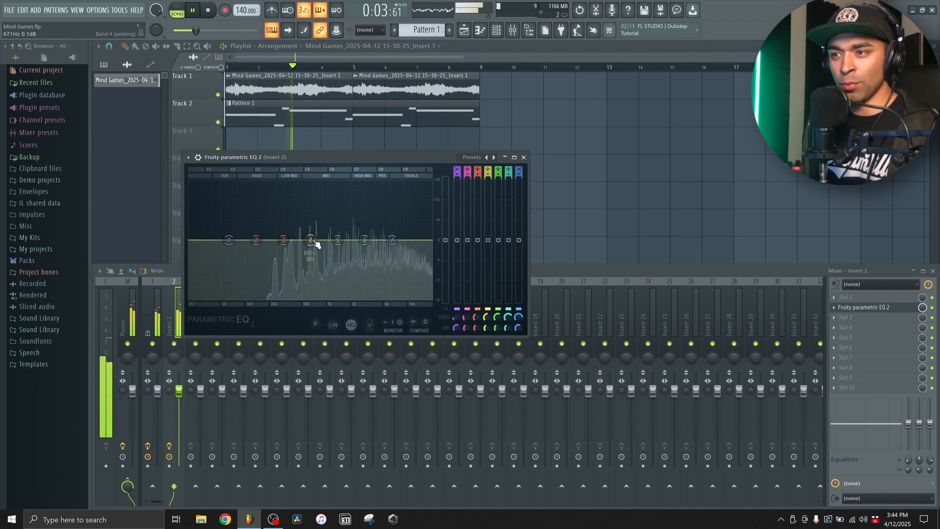
{"action": "left_click_drag", "start_coordinate": [311, 240], "coordinate": [313, 297]}
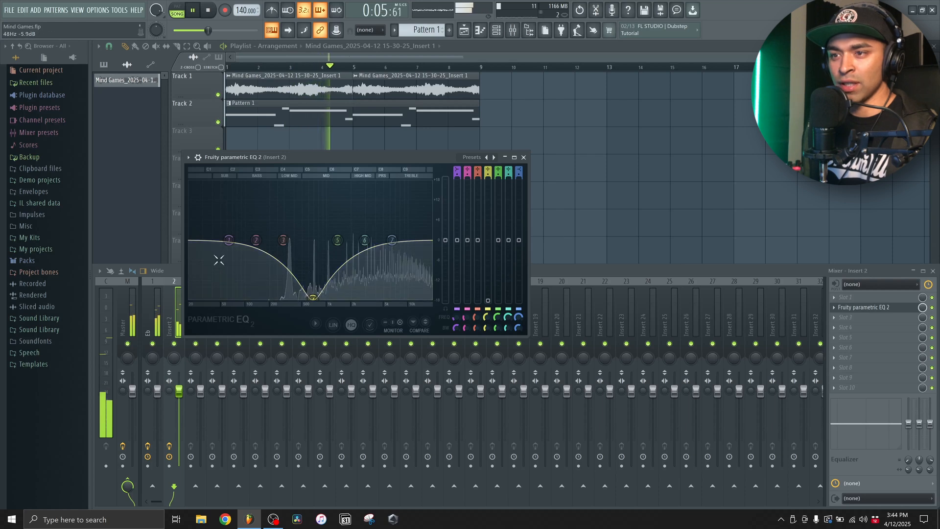
{"action": "left_click_drag", "start_coordinate": [233, 245], "coordinate": [280, 297]}
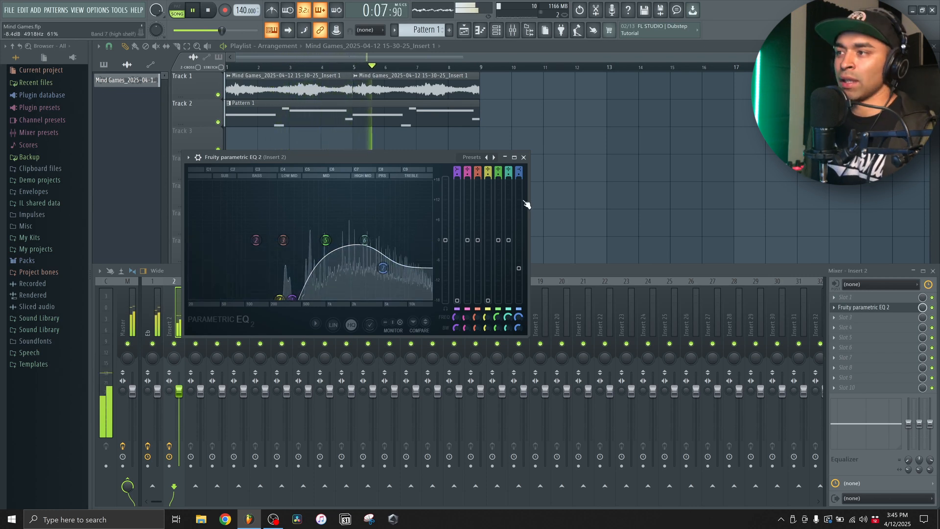
{"action": "left_click", "coordinate": [524, 157]}
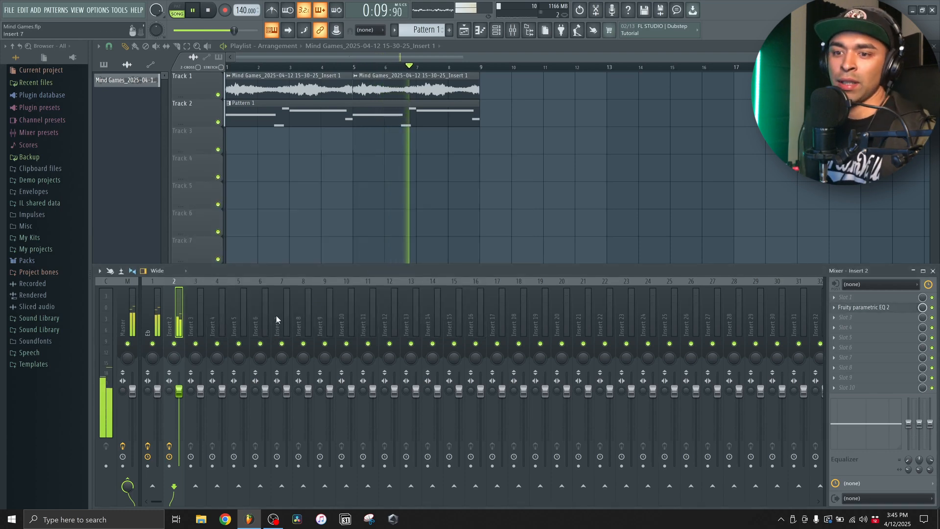
Add Fruity Reeverb 2 to slot 3 of Insert 2, leaving the dry level at 100%
{"action": "left_click", "coordinate": [868, 323]}
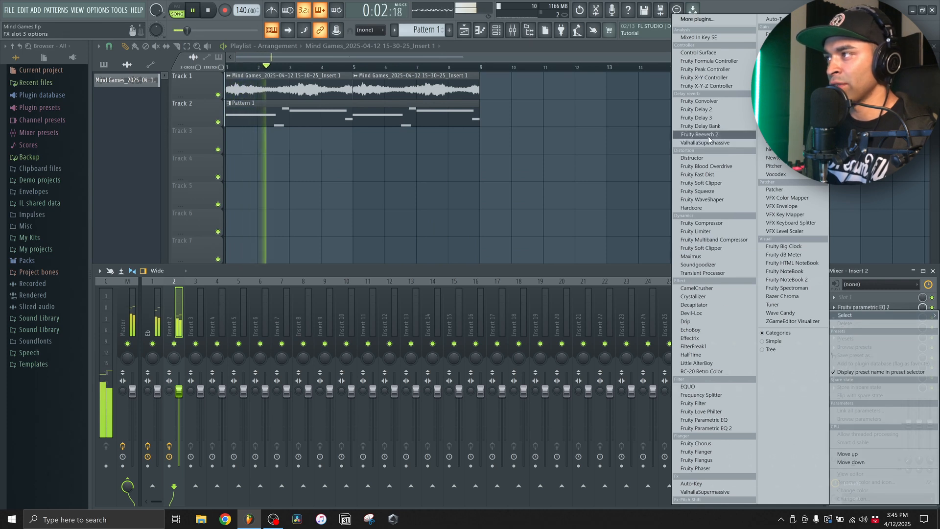
{"action": "left_click", "coordinate": [700, 134]}
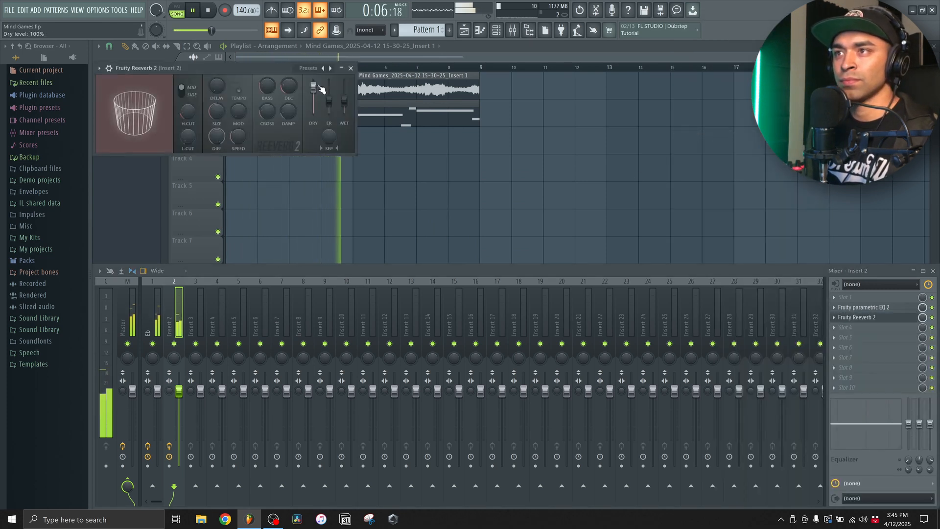
{"action": "left_click", "coordinate": [351, 68]}
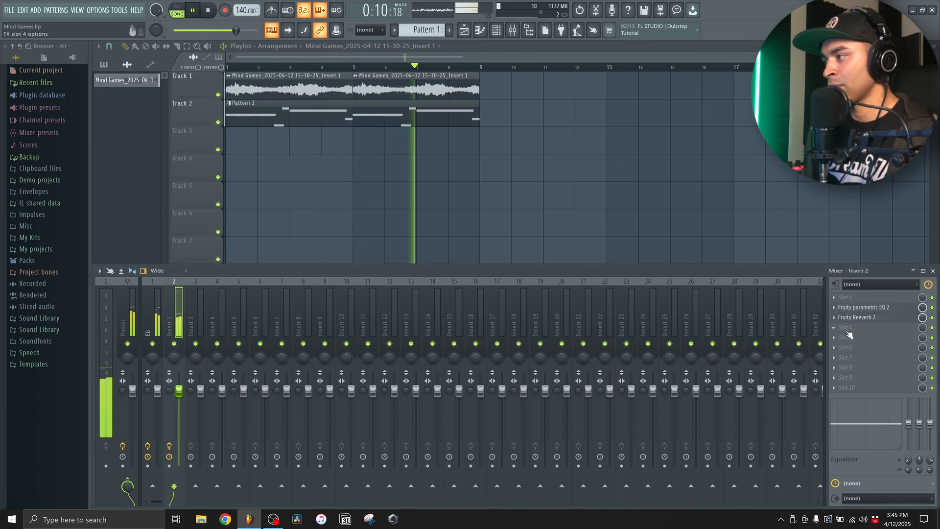
Add Fruity Chorus to slot 4 of Insert 2 and switch it to the SU Detune preset
{"action": "left_click", "coordinate": [846, 329]}
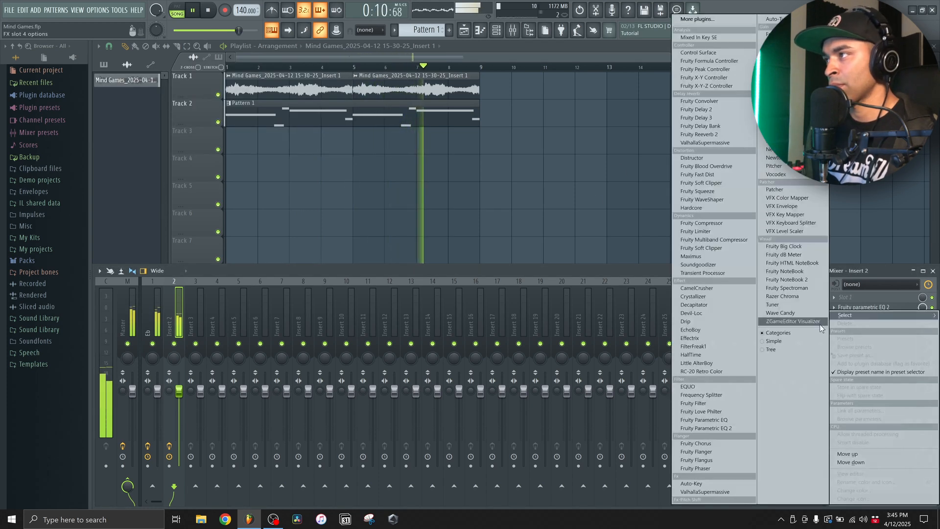
{"action": "left_click", "coordinate": [710, 445]}
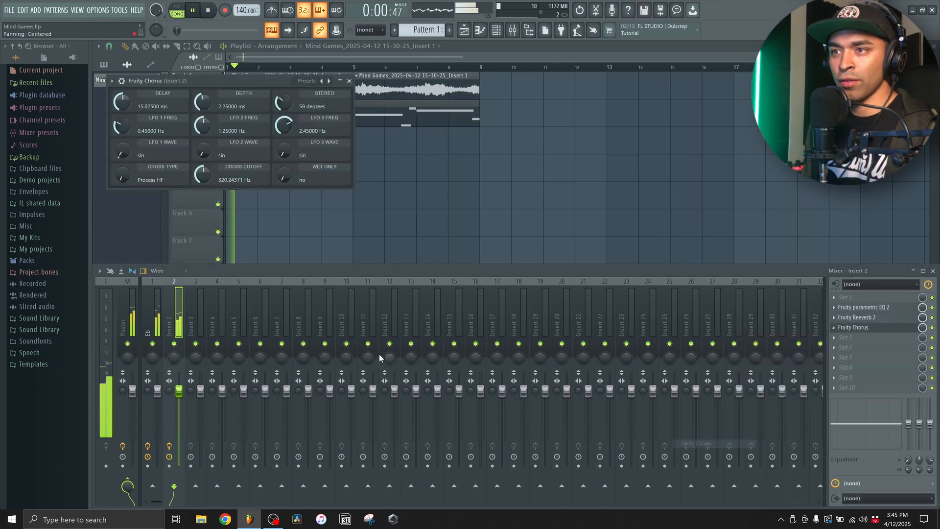
{"action": "left_click_drag", "start_coordinate": [274, 82], "coordinate": [440, 155]}
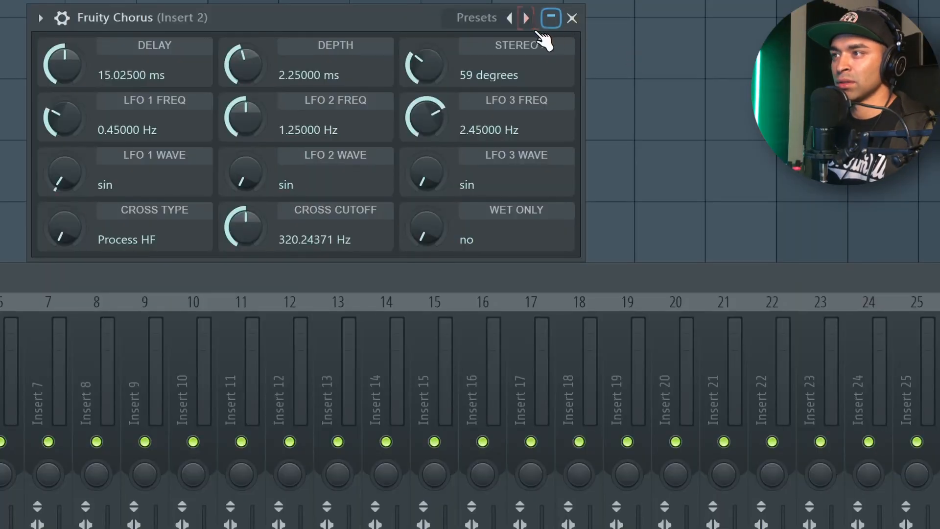
{"action": "left_click", "coordinate": [527, 22]}
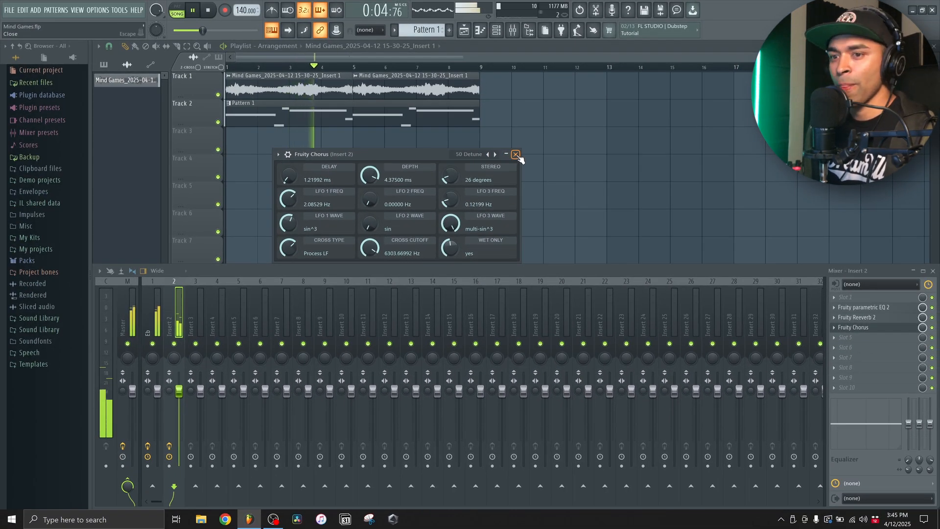
{"action": "left_click", "coordinate": [516, 154]}
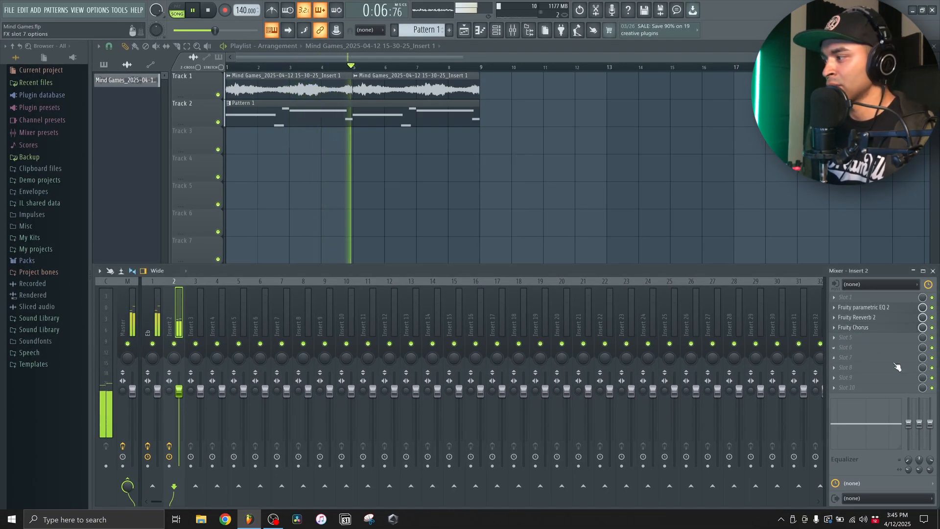
Lower the low band of Insert 2's built-in mixer equalizer to -18.0 at 90 Hz and check the Master track's effects
{"action": "left_click_drag", "start_coordinate": [908, 424], "coordinate": [909, 450]}
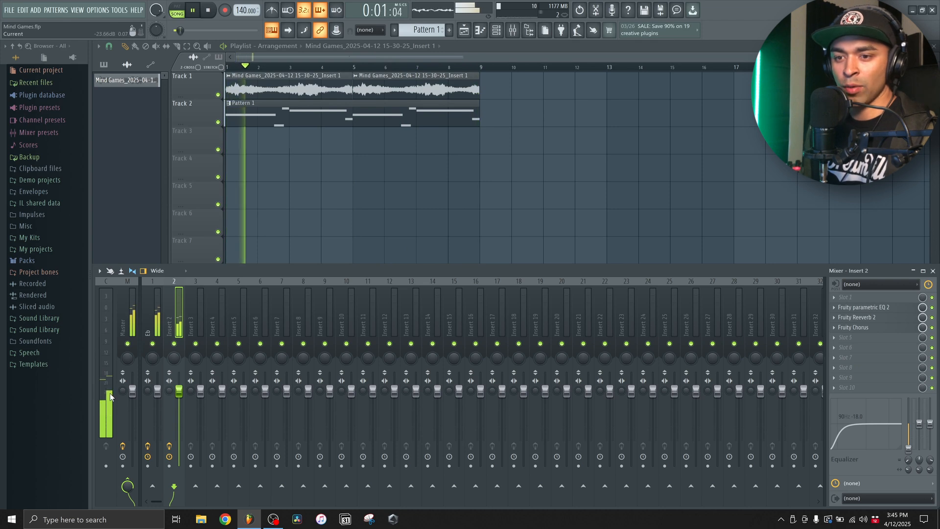
{"action": "left_click", "coordinate": [123, 303]}
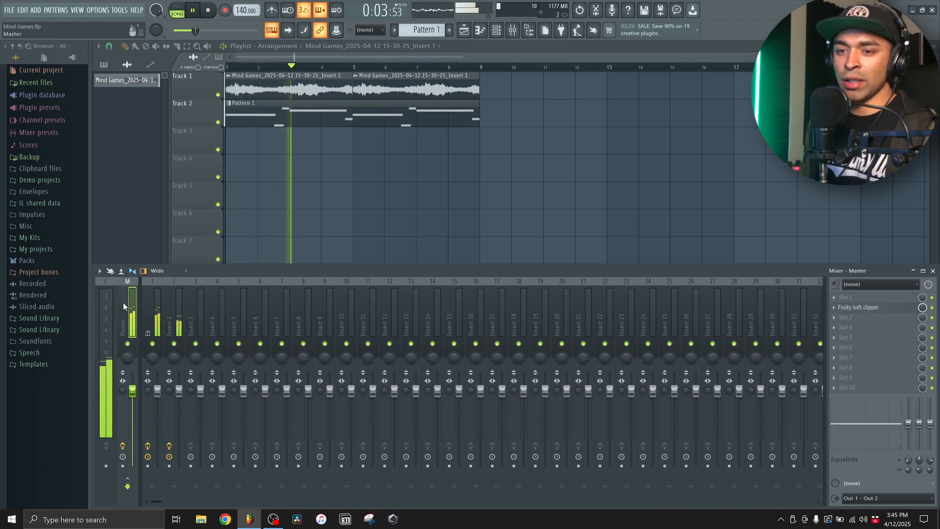
{"action": "left_click", "coordinate": [175, 313]}
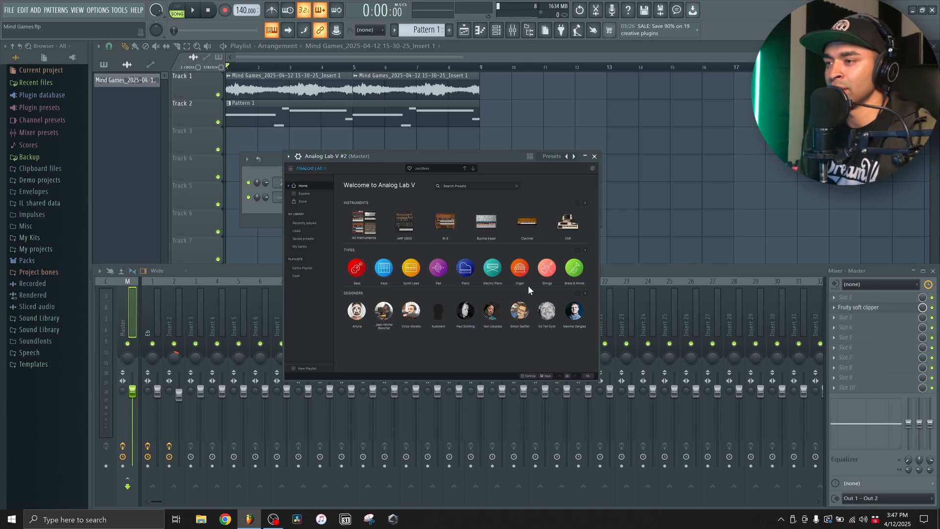
Filter the Analog Lab V #2 presets to Brass & Winds and audition the synth brass sounds from A Kiss Brass past Alloy Alley
{"action": "left_click", "coordinate": [576, 269]}
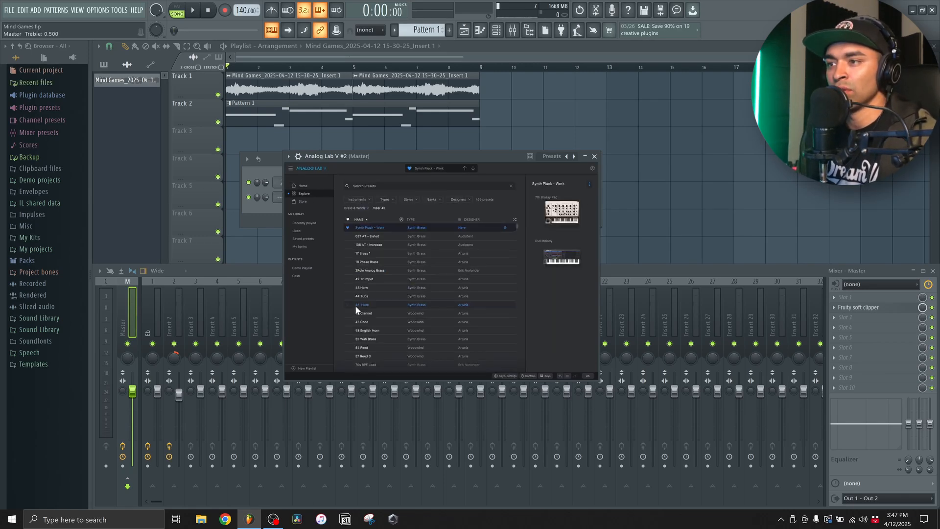
{"action": "scroll", "coordinate": [433, 262], "scroll_direction": "down", "scroll_amount": 3}
{"action": "left_click", "coordinate": [401, 306]}
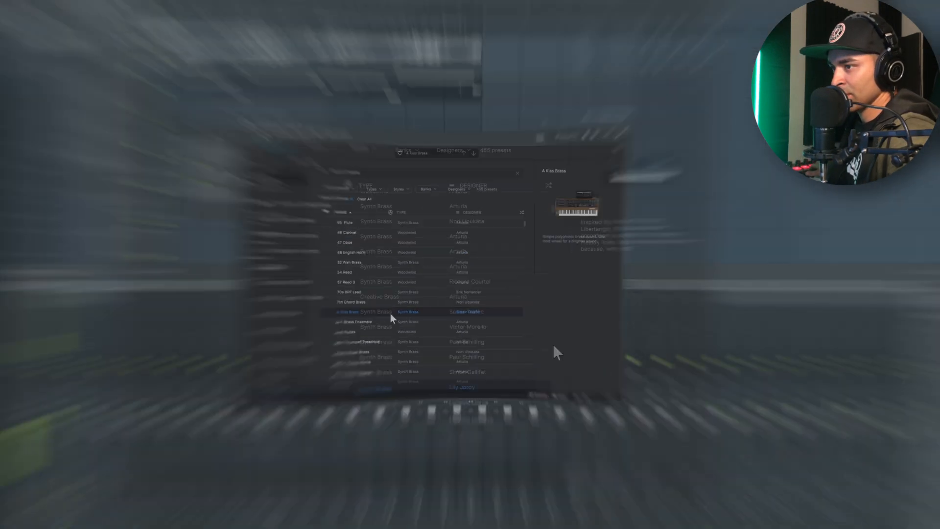
{"action": "key", "text": "Down"}
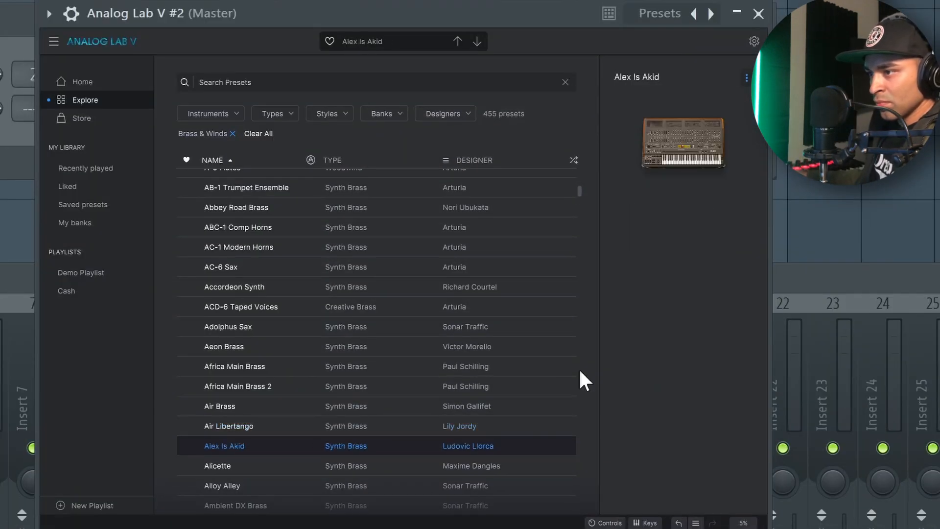
{"action": "key", "text": "Down"}
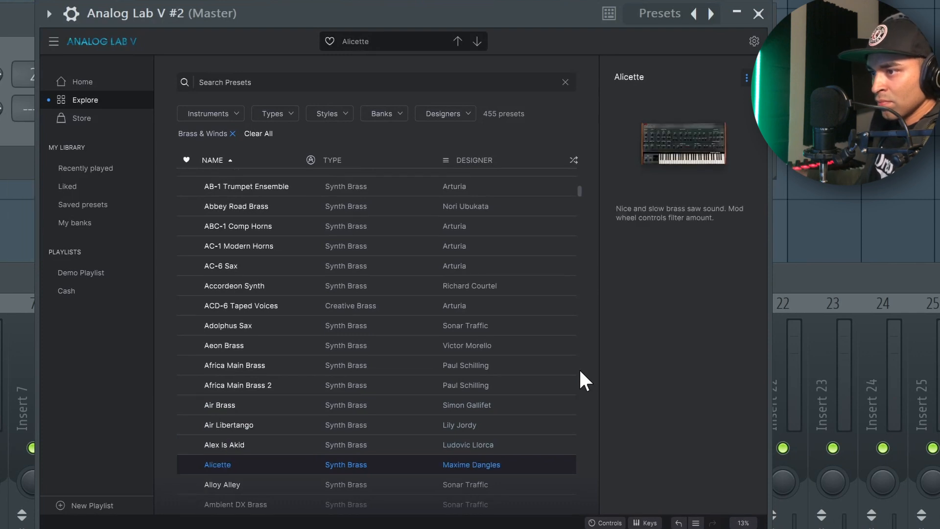
{"action": "key", "text": "Down"}
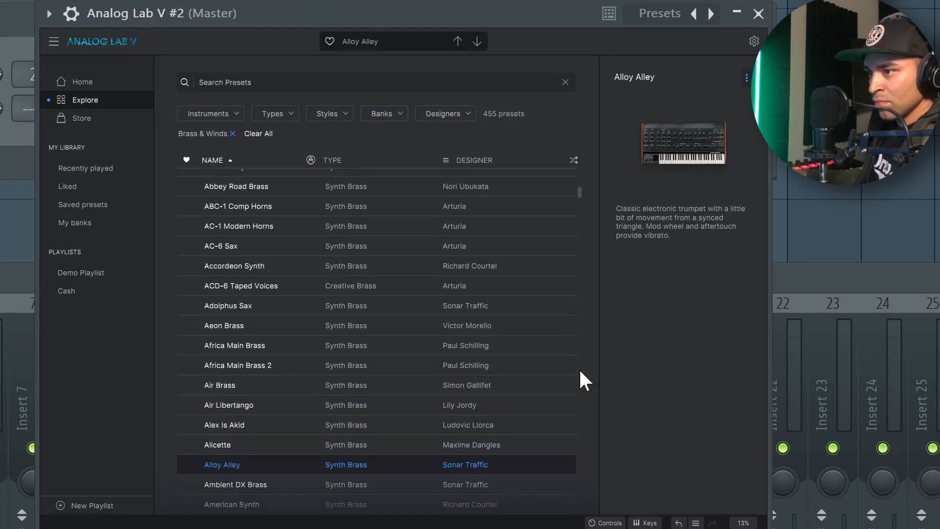
{"action": "key", "text": "Down"}
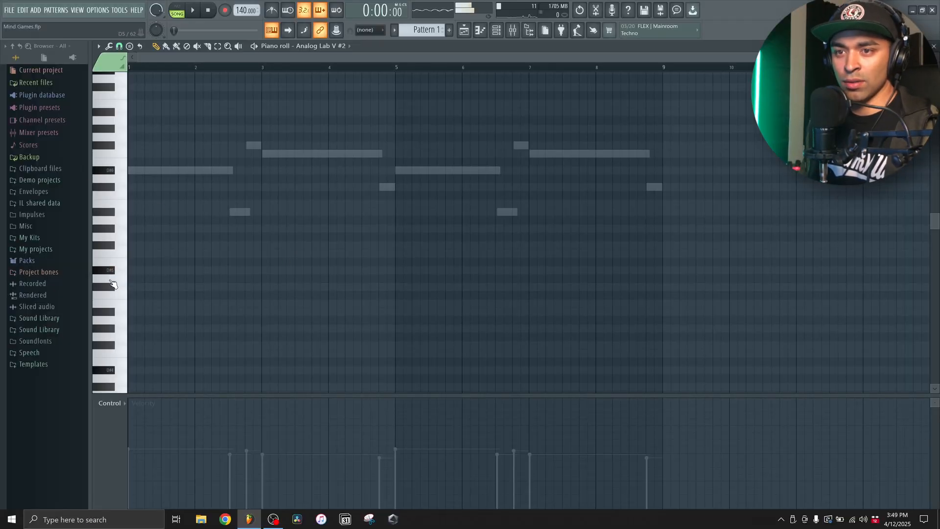
Place a short D#4 note at the start of bar 1 in the Analog Lab V #2 piano roll
{"action": "scroll", "coordinate": [112, 284], "scroll_direction": "down", "scroll_amount": 5}
{"action": "left_click", "coordinate": [112, 249]}
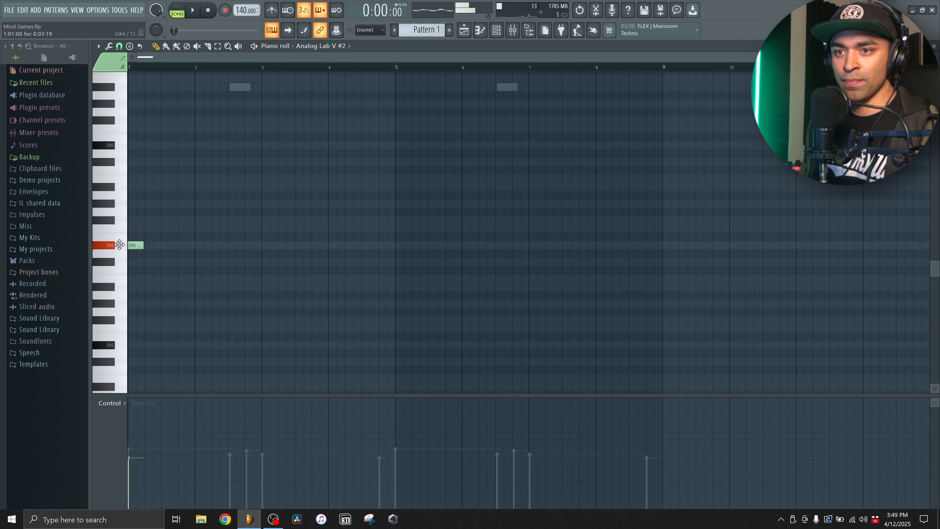
{"action": "scroll", "coordinate": [170, 239], "scroll_direction": "down", "scroll_amount": 4}
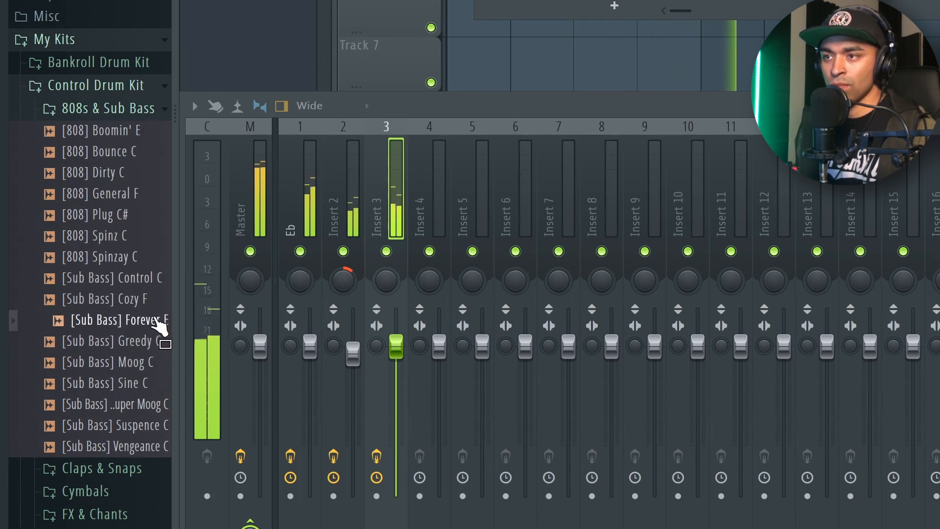
Add the [Sub Bass] Forever E sample as a channel and fill eight bars of its piano roll with D#5, B4 and A#4 notes
{"action": "left_click_drag", "start_coordinate": [437, 139], "coordinate": [553, 14]}
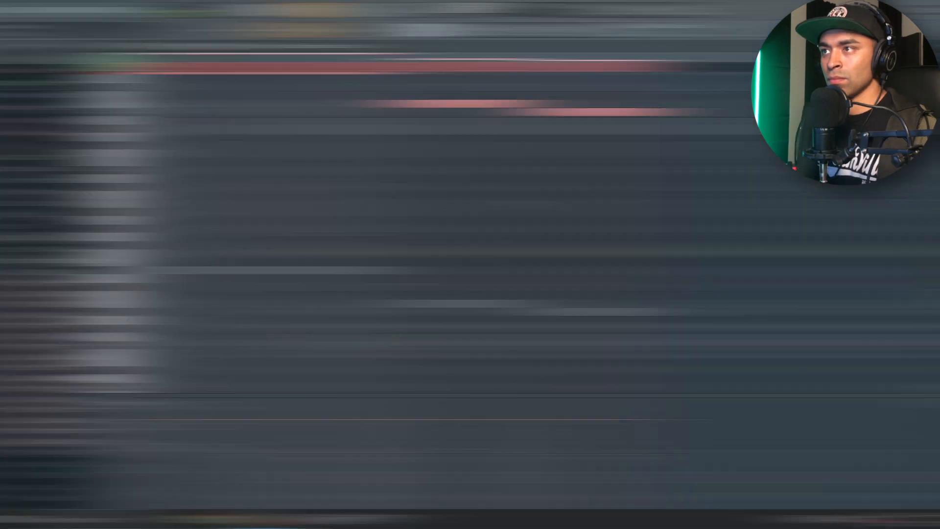
{"action": "left_click", "coordinate": [518, 70], "text": "ctrl"}
{"action": "scroll", "coordinate": [523, 191], "scroll_direction": "up", "scroll_amount": 4}
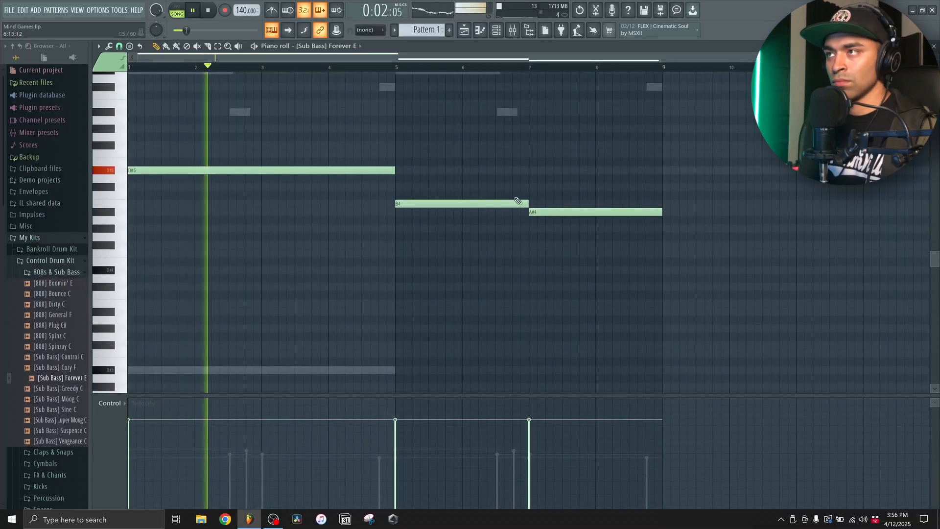
Load Fruity Parametric EQ 2 into effect slot 3 of mixer Insert 4
{"action": "left_click", "coordinate": [515, 30]}
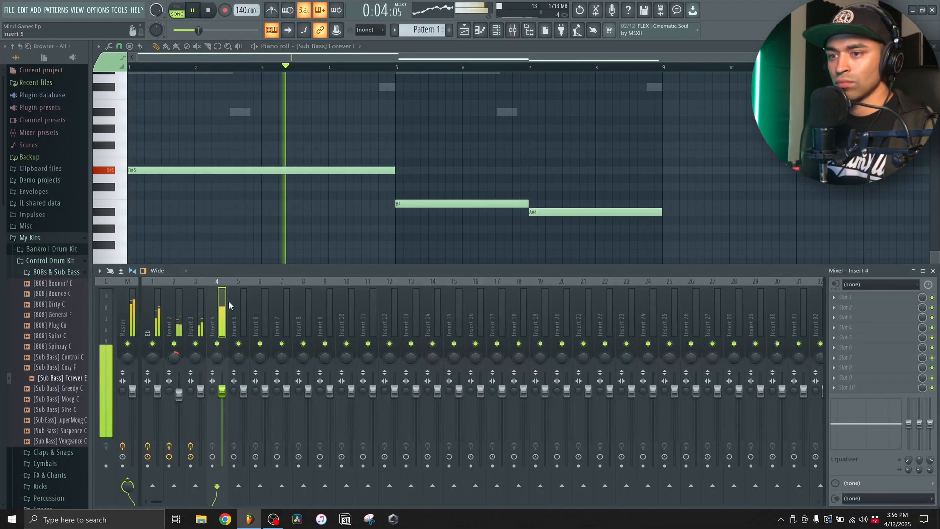
{"action": "left_click", "coordinate": [851, 322]}
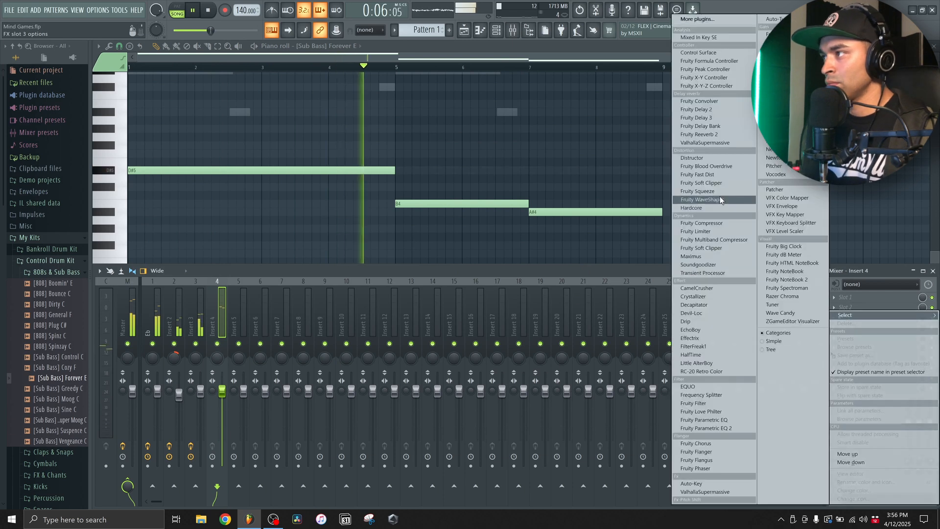
{"action": "left_click", "coordinate": [707, 429]}
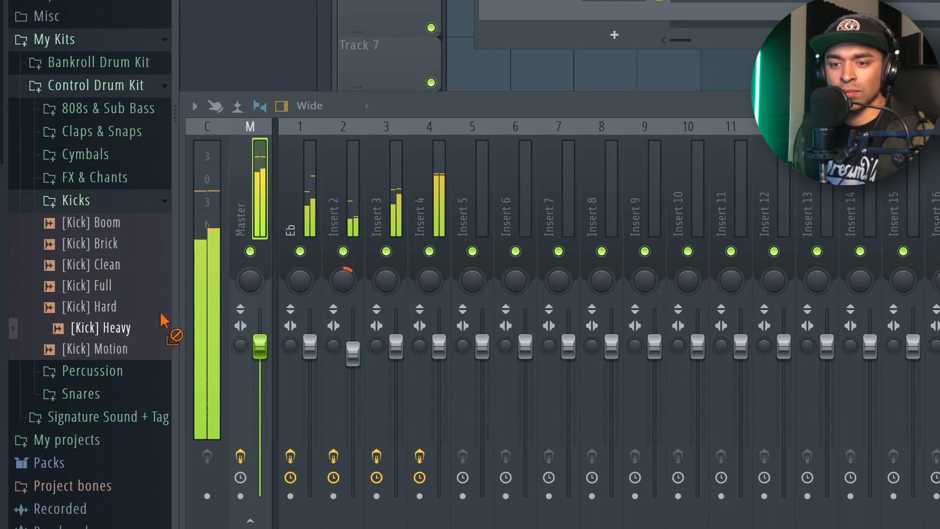
Add the [Kick] Heavy sample as a channel with hits on steps 1 and 21, and open its piano roll
{"action": "left_click_drag", "start_coordinate": [532, 84], "coordinate": [594, 22]}
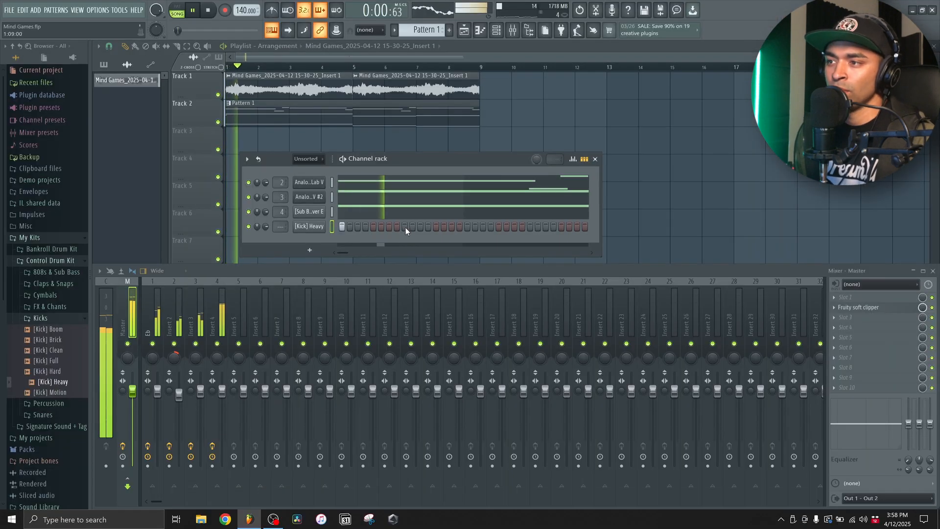
{"action": "left_click", "coordinate": [499, 227]}
{"action": "left_click", "coordinate": [481, 31]}
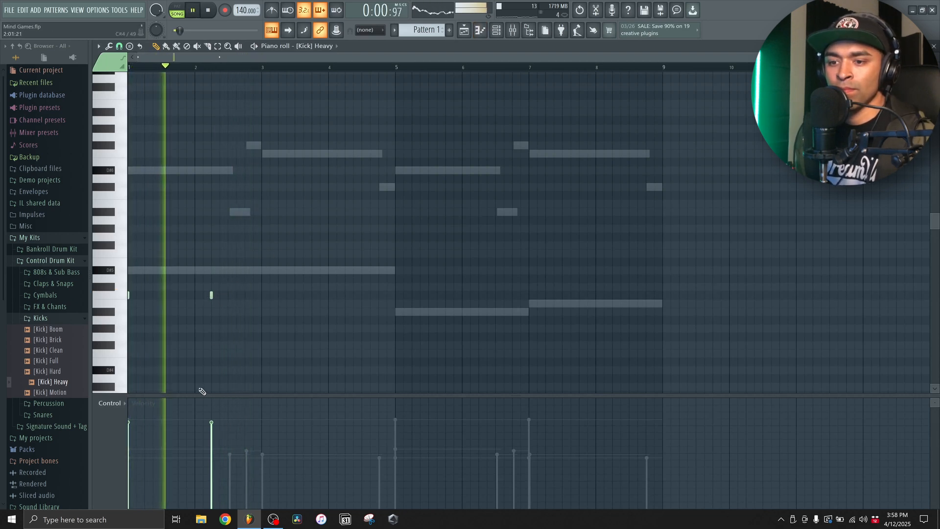
Raise the [Kick] Heavy notes to full velocity and move the second kick to beat 4 of bar 2
{"action": "left_click_drag", "start_coordinate": [211, 430], "coordinate": [57, 329]}
{"action": "key", "text": "space"}
{"action": "key", "text": "space"}
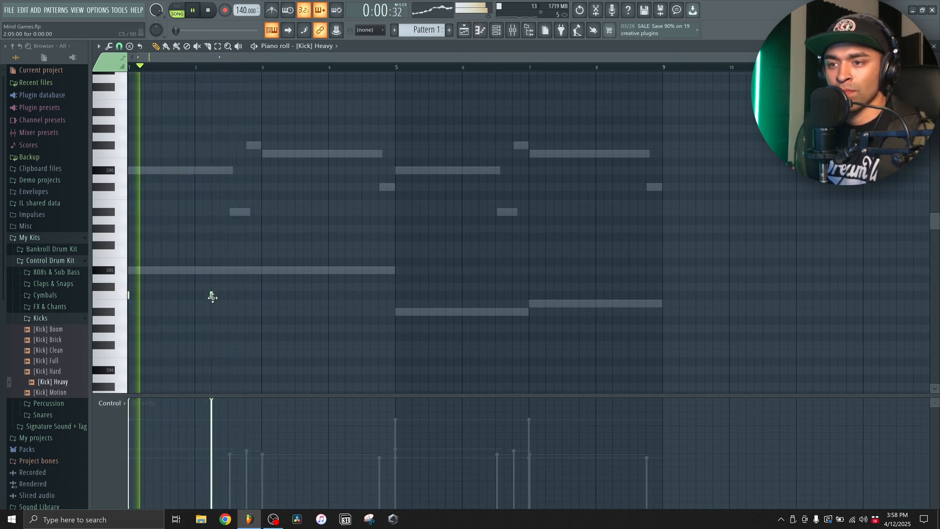
{"action": "left_click_drag", "start_coordinate": [211, 296], "coordinate": [245, 295]}
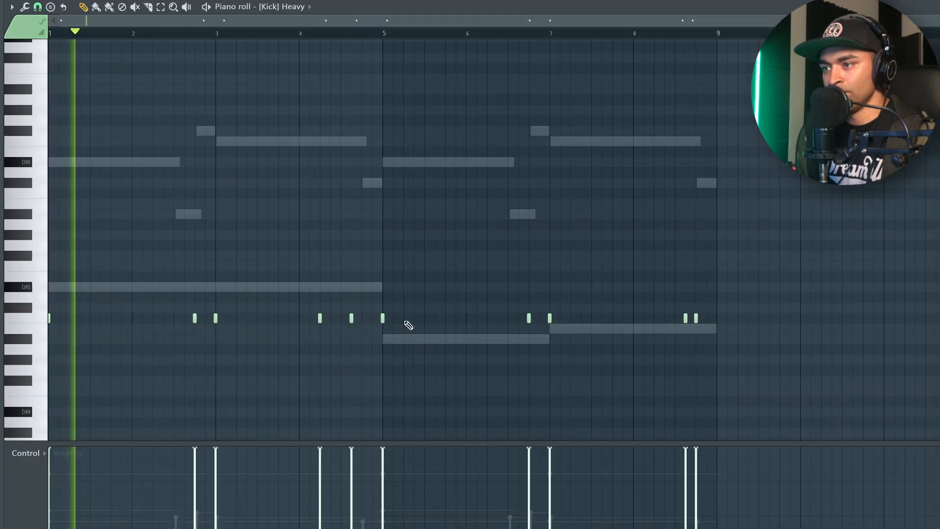
Remove the [Kick] Heavy notes inside bar 4 and the two late ones in bar 8
{"action": "right_click", "coordinate": [320, 319]}
{"action": "right_click", "coordinate": [351, 319]}
{"action": "left_click", "coordinate": [364, 321]}
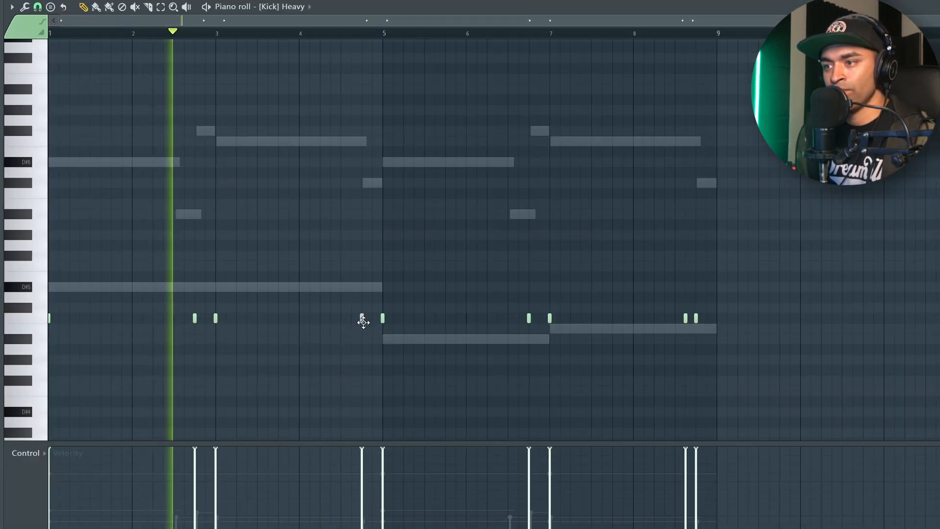
{"action": "right_click", "coordinate": [363, 319]}
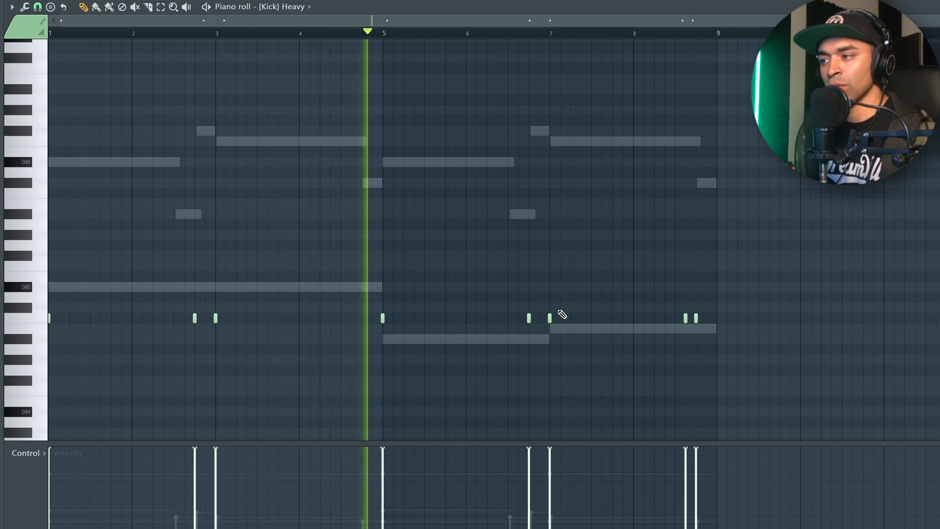
{"action": "right_click", "coordinate": [686, 319]}
{"action": "right_click", "coordinate": [696, 318]}
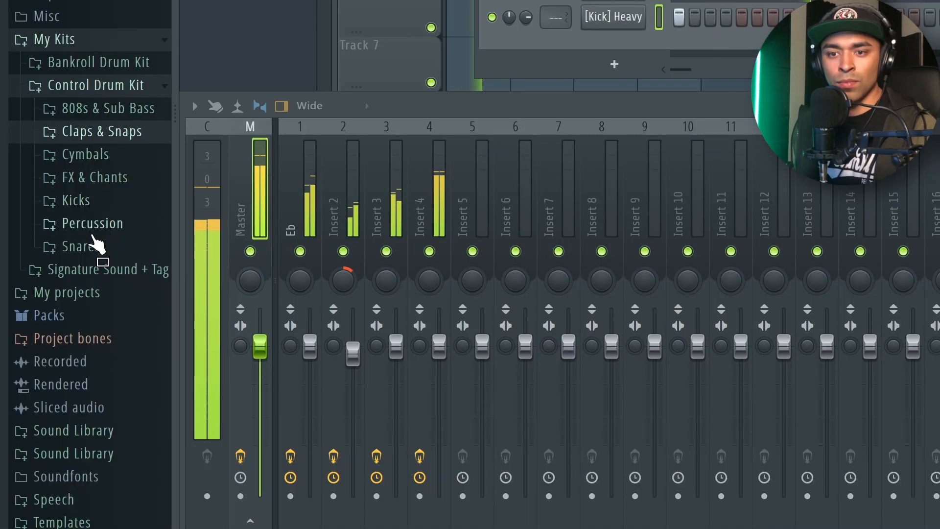
Add the [Snare] Clean sample as a channel and load the Clap MIDI file onto it as its pattern
{"action": "left_click", "coordinate": [93, 240]}
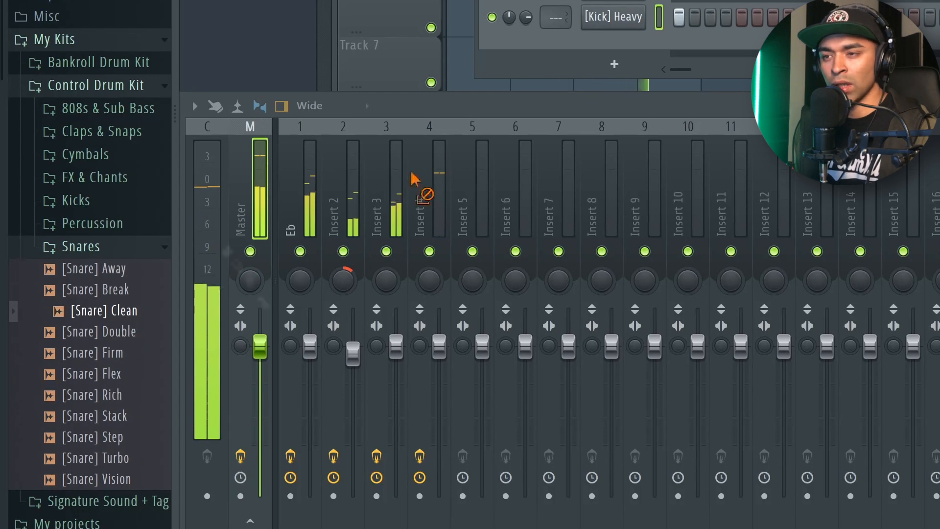
{"action": "left_click_drag", "start_coordinate": [552, 106], "coordinate": [612, 47]}
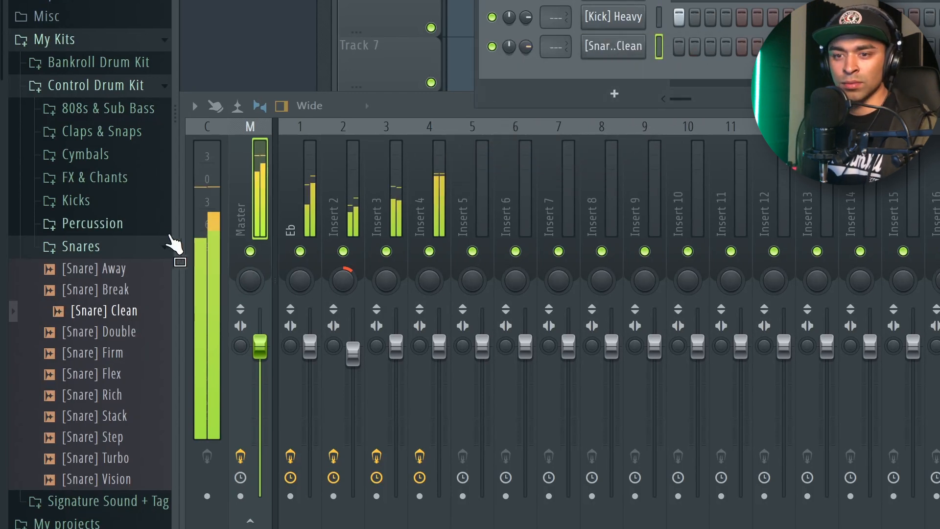
{"action": "left_click", "coordinate": [131, 139]}
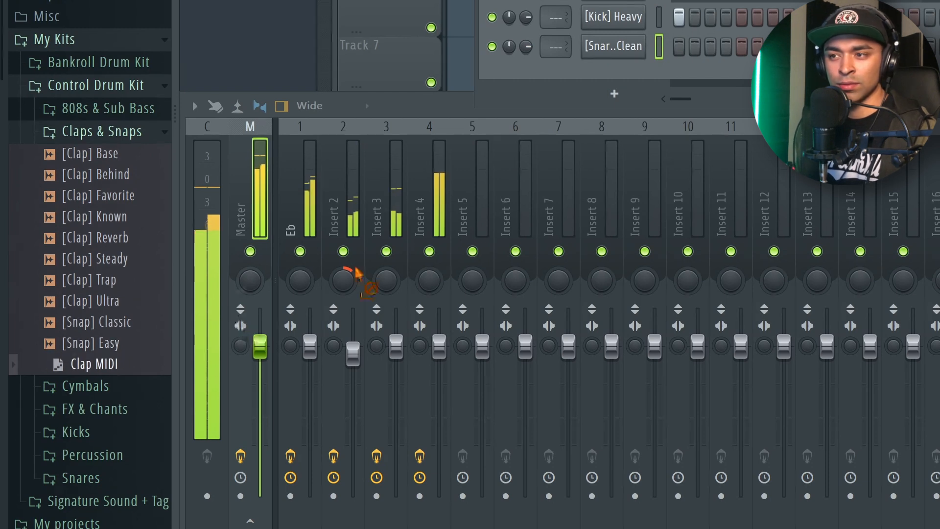
{"action": "left_click_drag", "start_coordinate": [566, 94], "coordinate": [620, 55]}
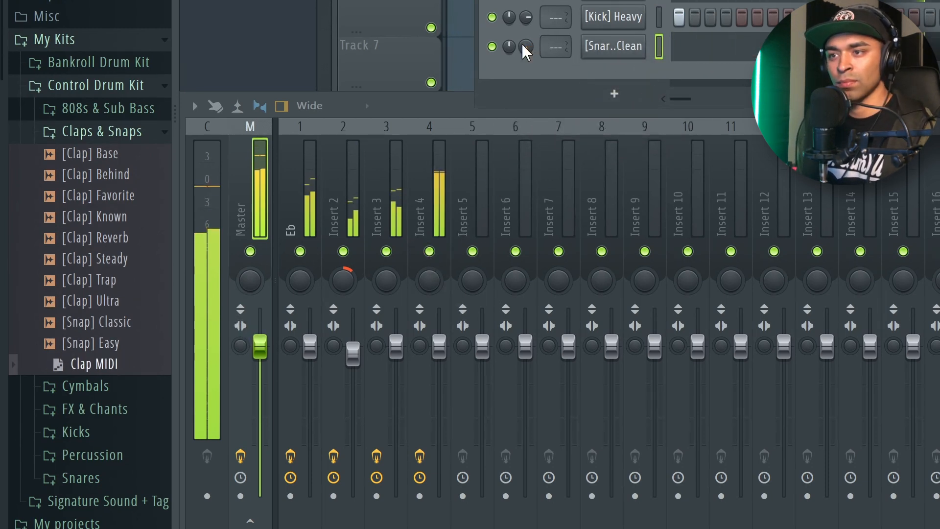
Route the [Kick] Heavy channel to mixer track 5 and the [Snare] Clean channel to mixer track 6
{"action": "left_click_drag", "start_coordinate": [550, 20], "coordinate": [550, 11]}
{"action": "left_click_drag", "start_coordinate": [556, 47], "coordinate": [556, 37]}
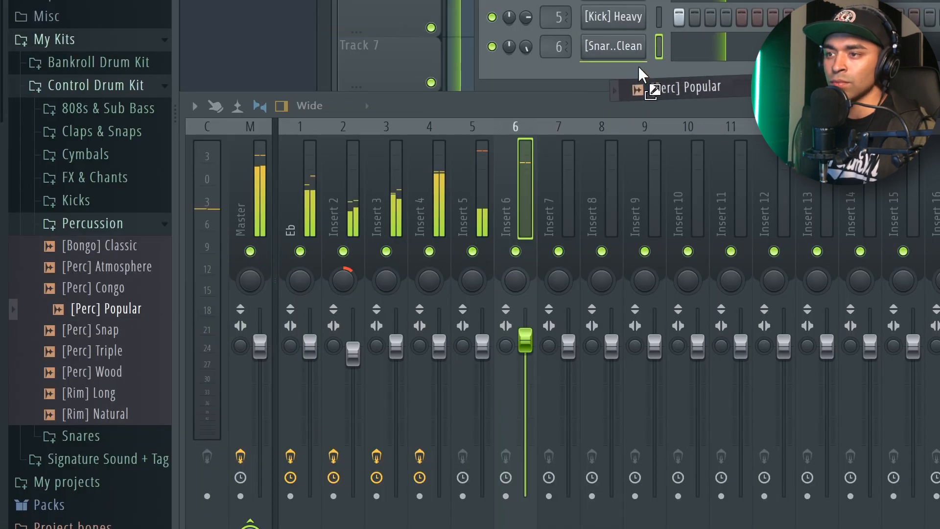
Add the [Perc] Popular sample as a channel, place a hit in bar 2 and open its piano roll
{"action": "left_click_drag", "start_coordinate": [638, 65], "coordinate": [633, 69]}
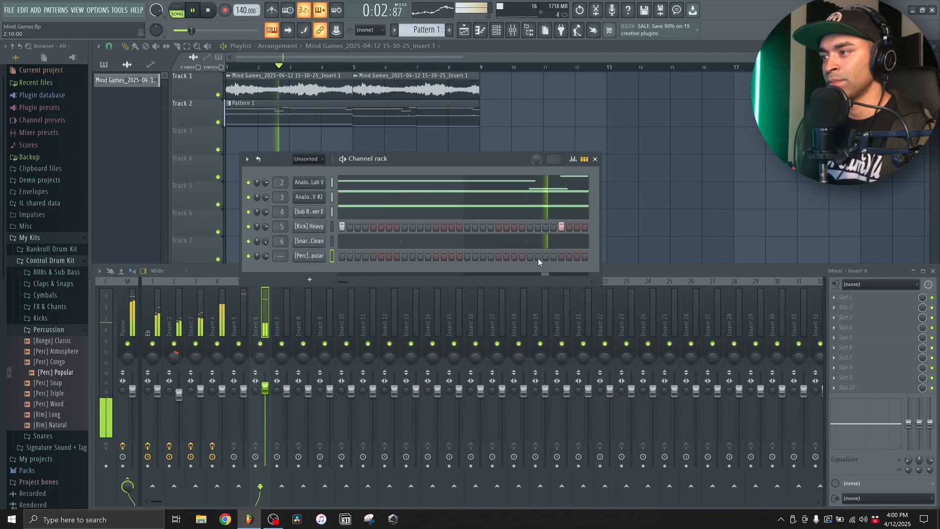
{"action": "left_click", "coordinate": [539, 256]}
{"action": "left_click", "coordinate": [480, 30]}
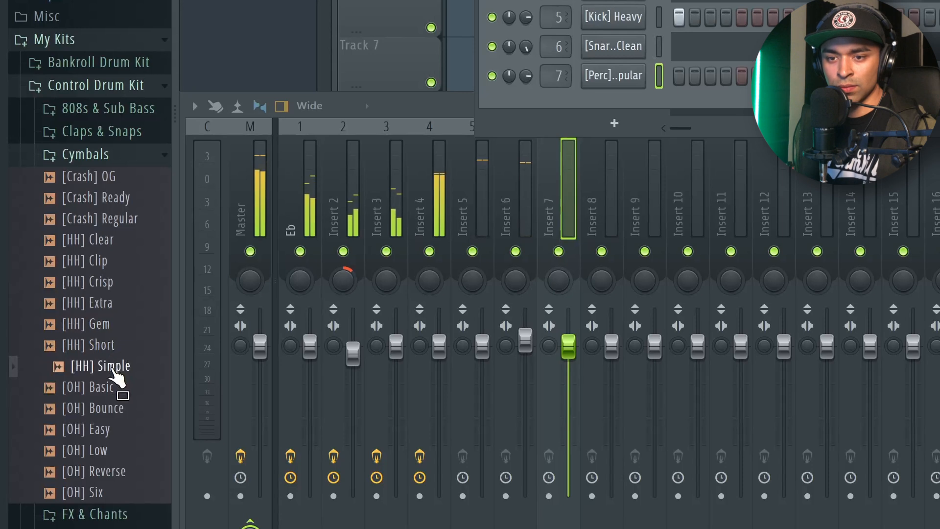
Add the [HH] Clear sample as a channel, fill it every 2 steps and route it to mixer track 8
{"action": "left_click_drag", "start_coordinate": [117, 377], "coordinate": [120, 343]}
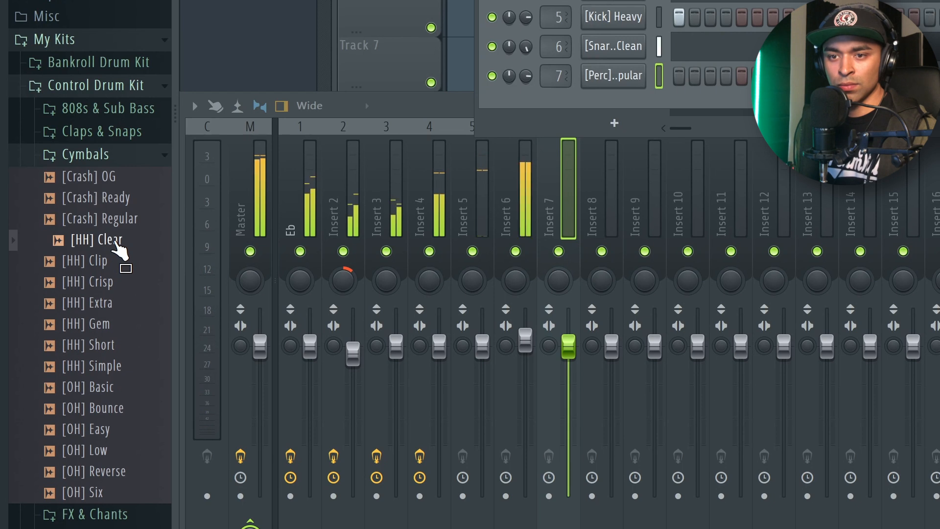
{"action": "left_click_drag", "start_coordinate": [341, 201], "coordinate": [645, 108]}
{"action": "right_click", "coordinate": [642, 107]}
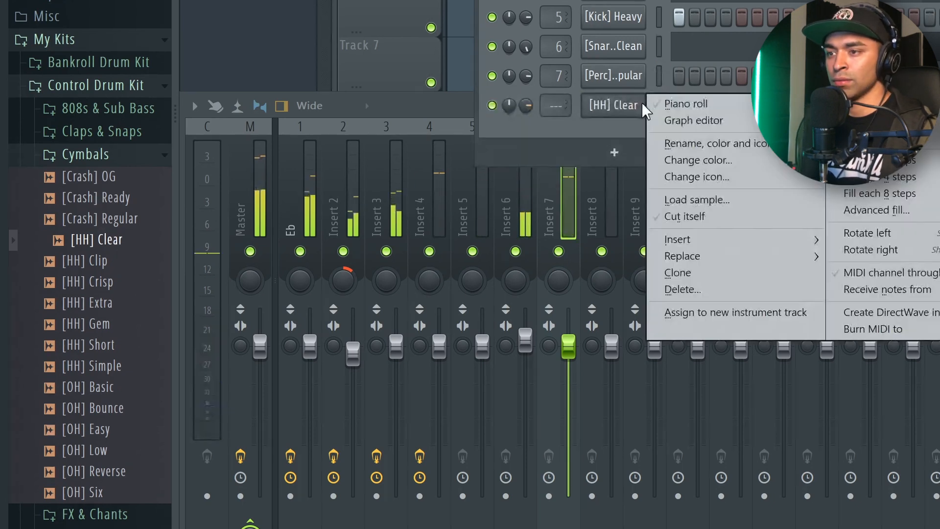
{"action": "left_click", "coordinate": [879, 161]}
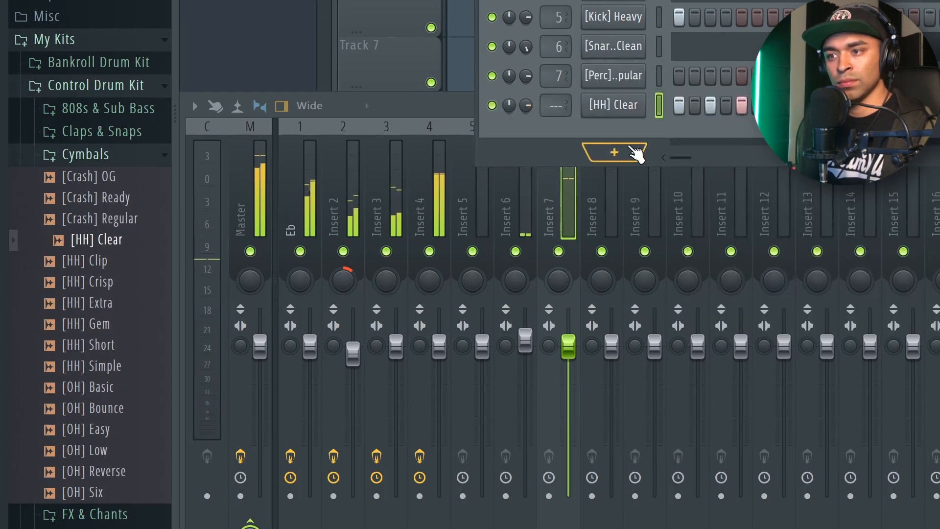
{"action": "mouse_move", "coordinate": [566, 101]}
{"action": "left_mouse_down"}
{"action": "mouse_move", "coordinate": [566, 83]}
{"action": "mouse_move", "coordinate": [559, 100]}
{"action": "left_mouse_up"}
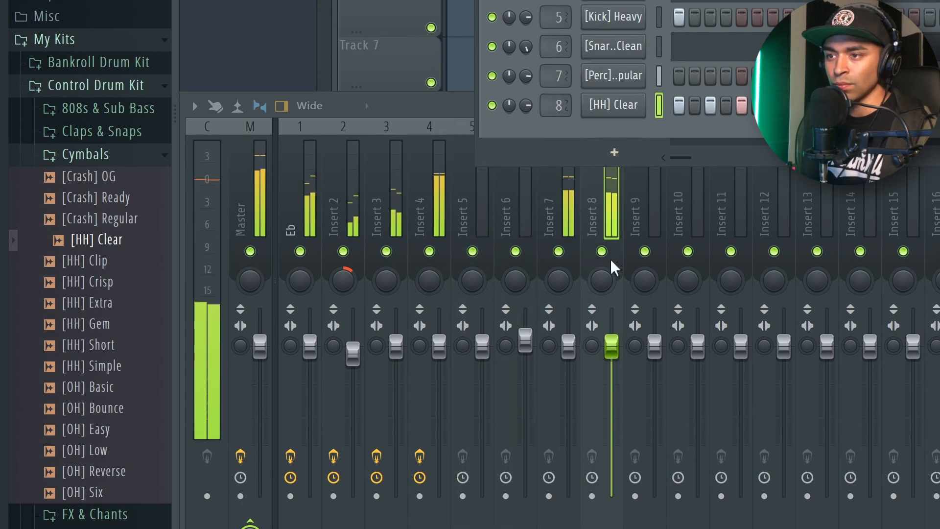
Replace the hi-hat note in the middle of bar 3 with a rapid roll in the [HH] Clear piano roll
{"action": "key", "text": "F7"}
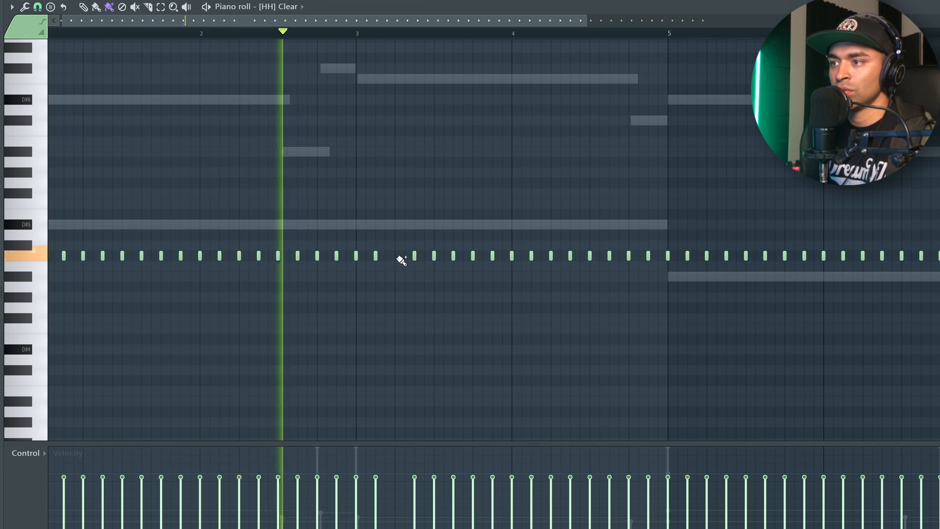
{"action": "left_click", "coordinate": [434, 257]}
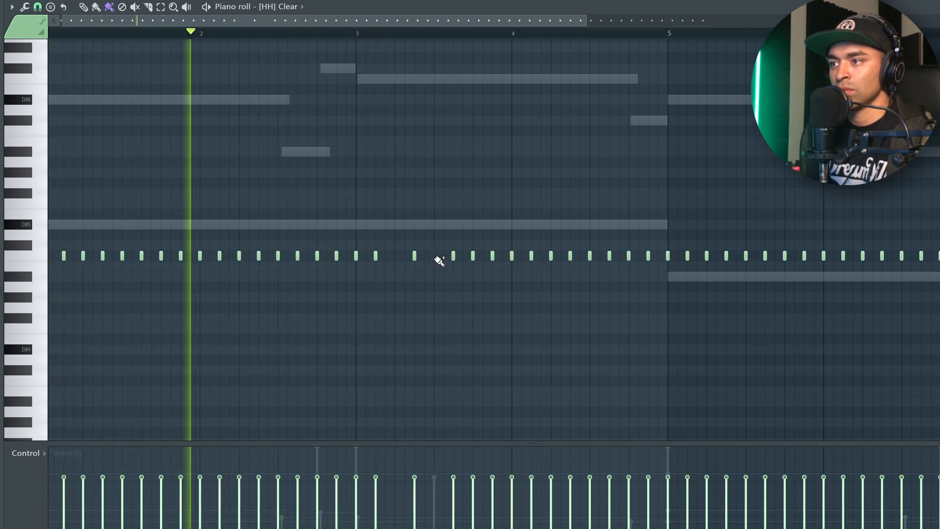
{"action": "left_click_drag", "start_coordinate": [440, 257], "coordinate": [448, 262]}
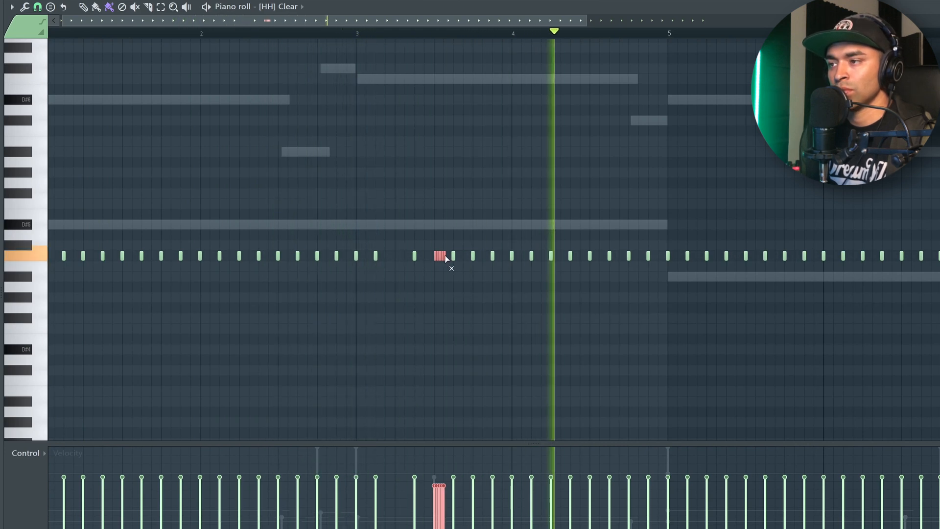
{"action": "scroll", "coordinate": [440, 258], "scroll_direction": "up", "scroll_amount": 4}
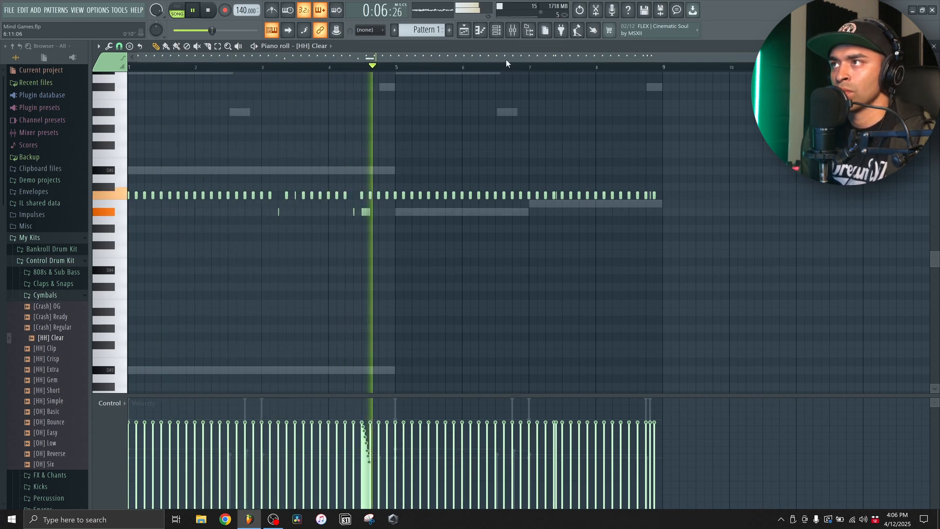
Swap the channel 8 hi-hat sample for [HH] Gem, keeping its notes, and delete the extra [HH] Gem channel
{"action": "left_click", "coordinate": [498, 33]}
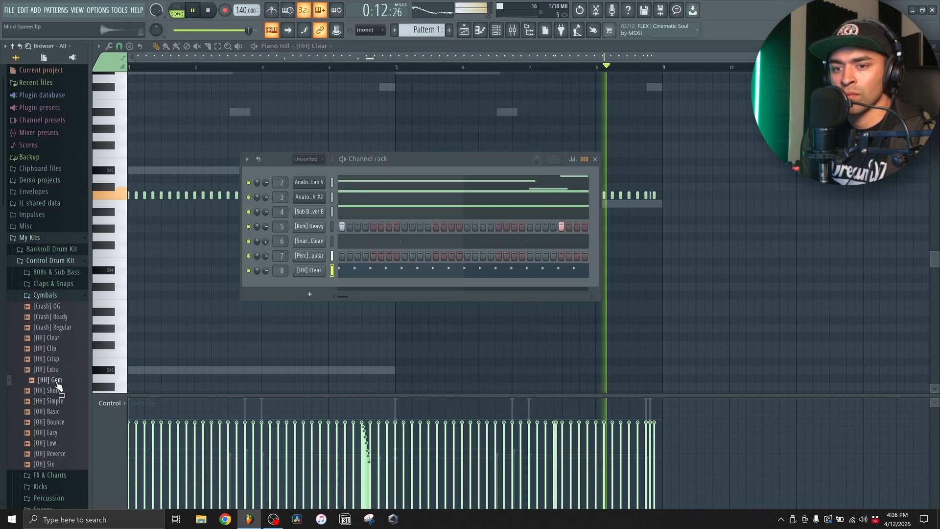
{"action": "left_click_drag", "start_coordinate": [58, 387], "coordinate": [304, 280]}
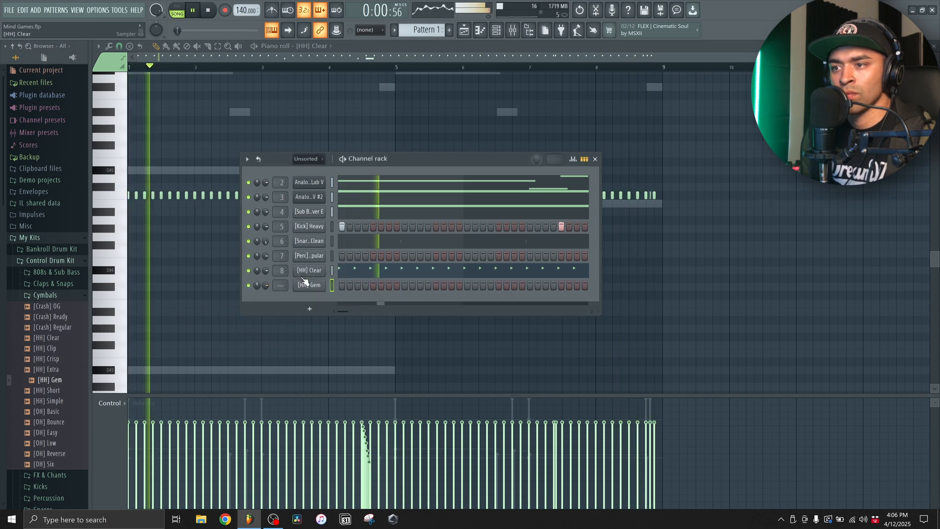
{"action": "right_click", "coordinate": [323, 283]}
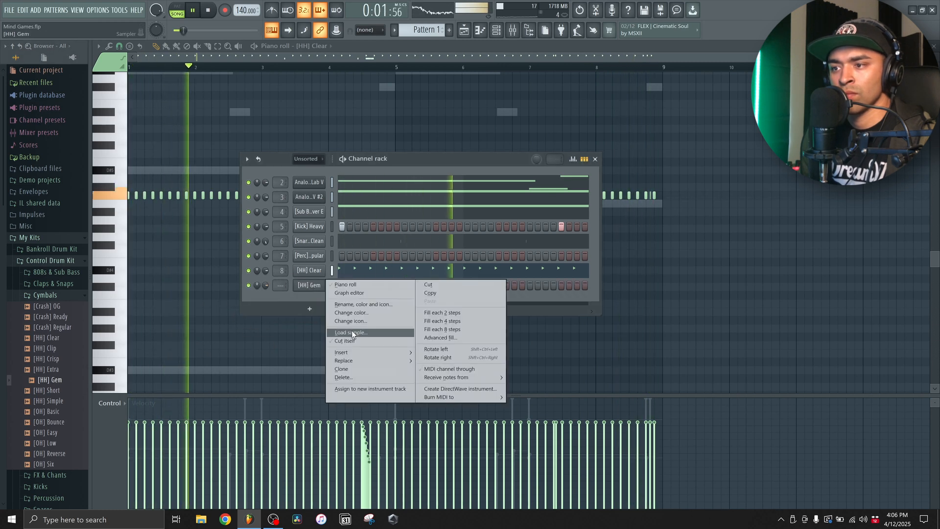
{"action": "left_click", "coordinate": [342, 375]}
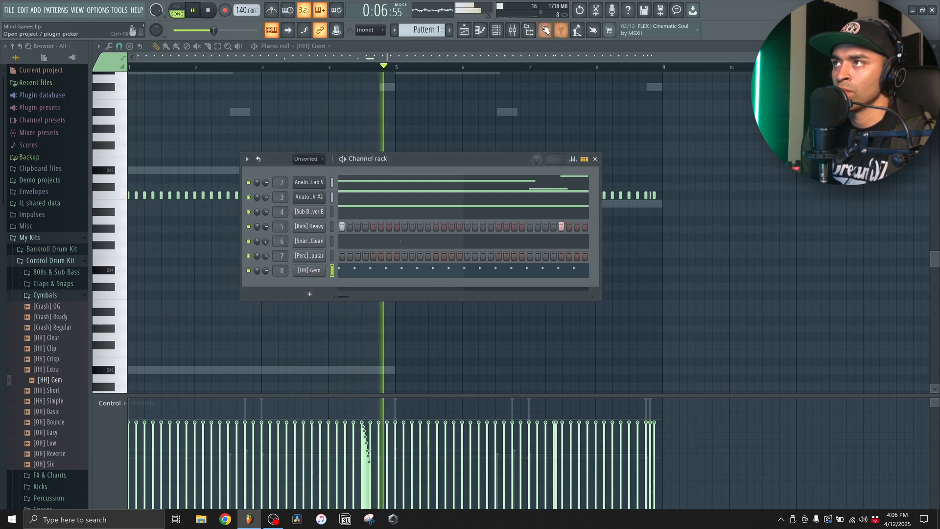
{"action": "left_click", "coordinate": [508, 32]}
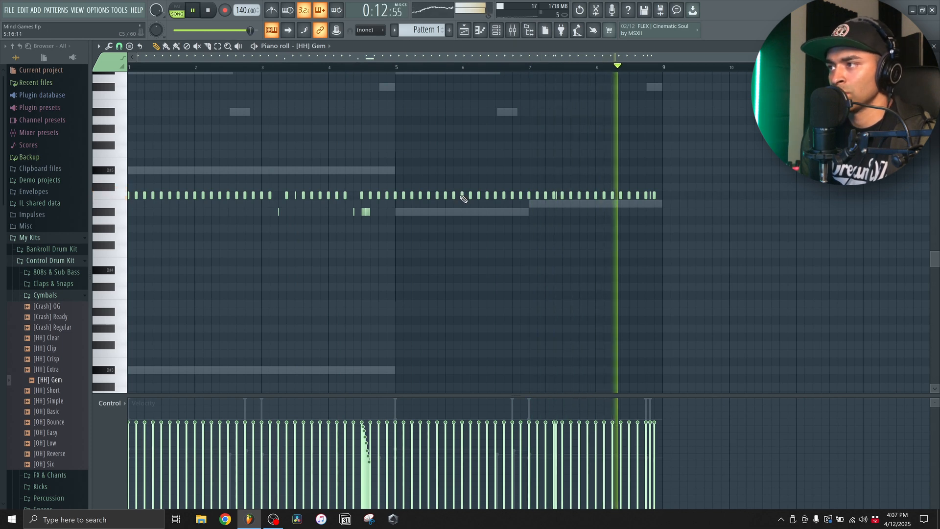
Audition the open hats, add the [OH] Bounce sample as a channel and place a hit on step 5
{"action": "left_click", "coordinate": [50, 468]}
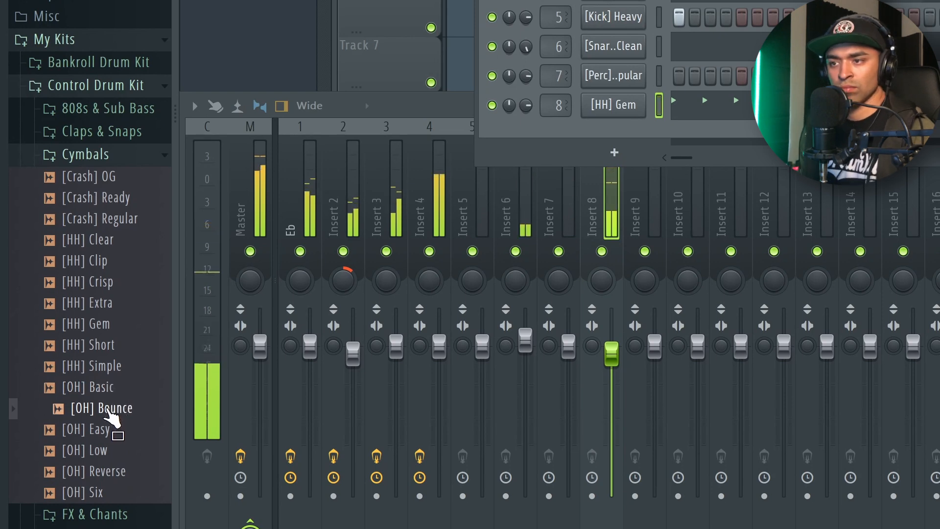
{"action": "left_click_drag", "start_coordinate": [110, 414], "coordinate": [600, 142]}
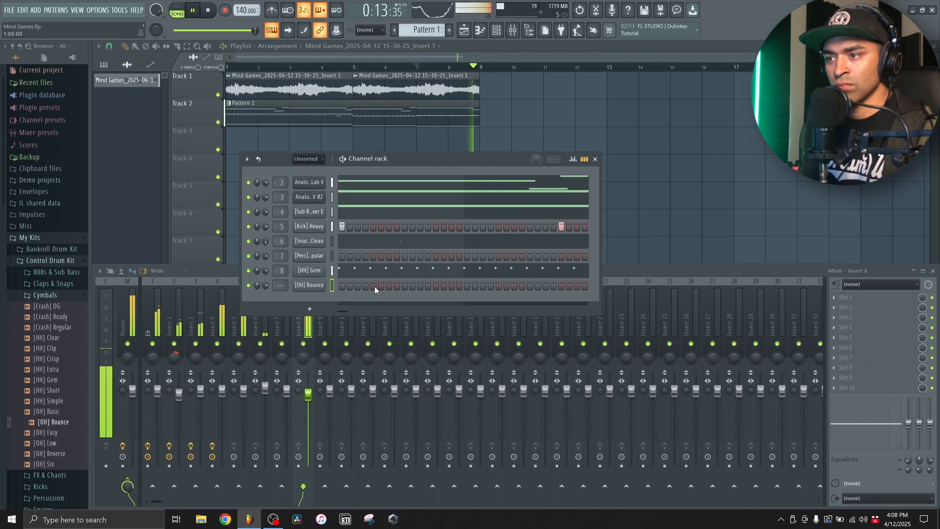
{"action": "left_click", "coordinate": [730, 139]}
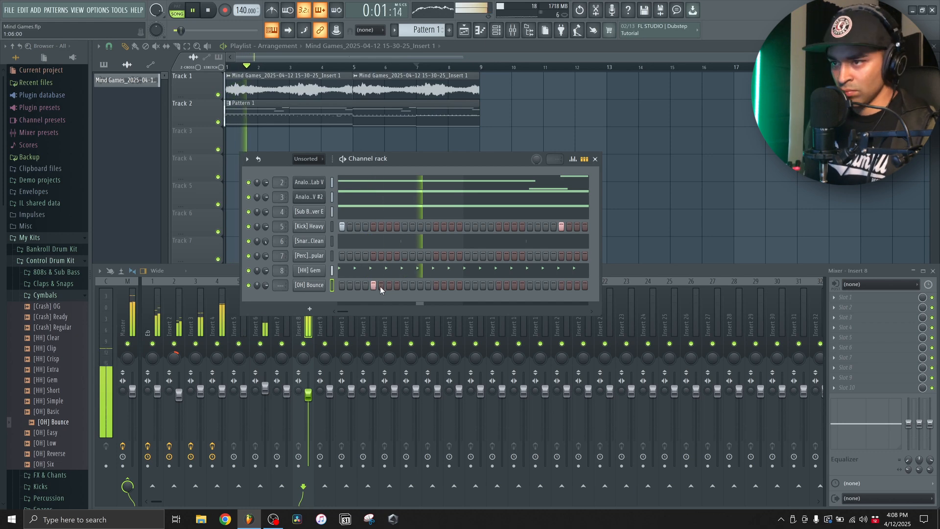
Place [OH] Bounce notes at the start of bar 3 and on beat 2 of bar 4 in its piano roll
{"action": "left_click", "coordinate": [481, 31]}
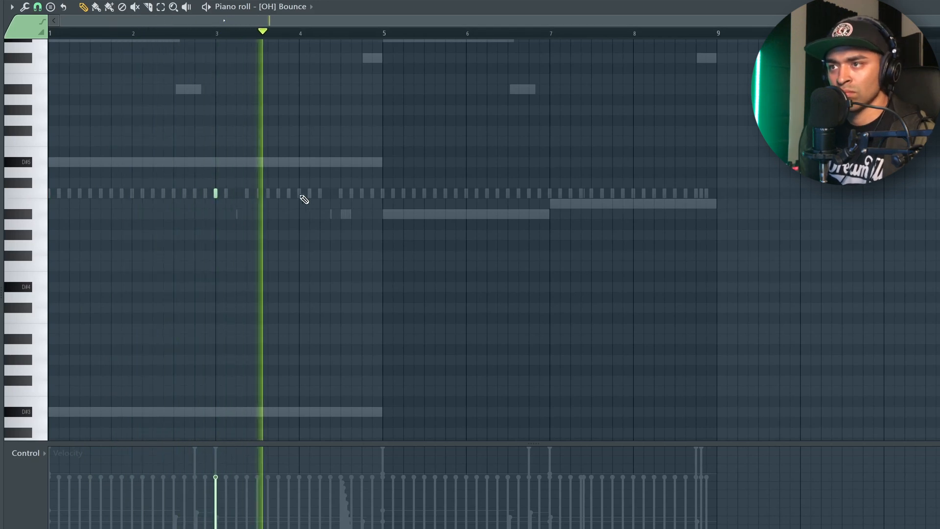
{"action": "left_click", "coordinate": [320, 194]}
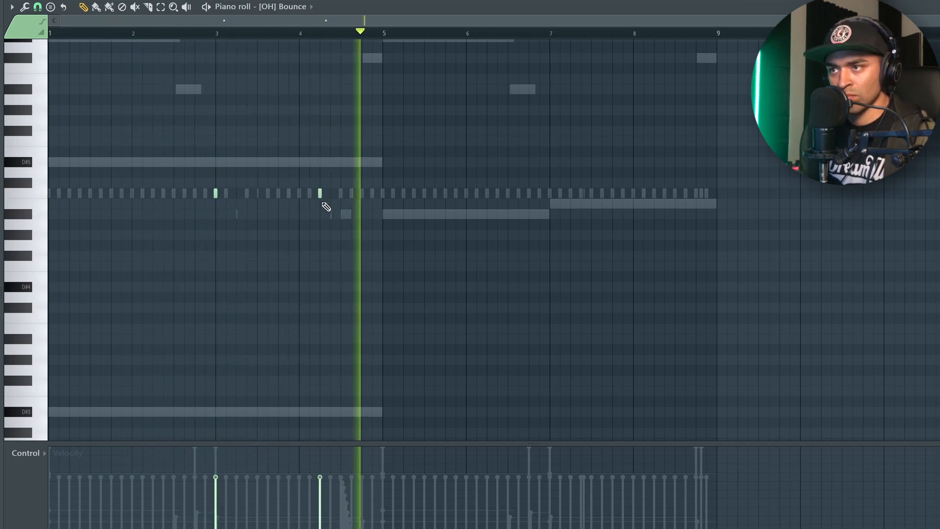
Copy the two [OH] Bounce notes four bars on, to the start of bar 7 and beat 2 of bar 8
{"action": "key", "text": "ctrl+a"}
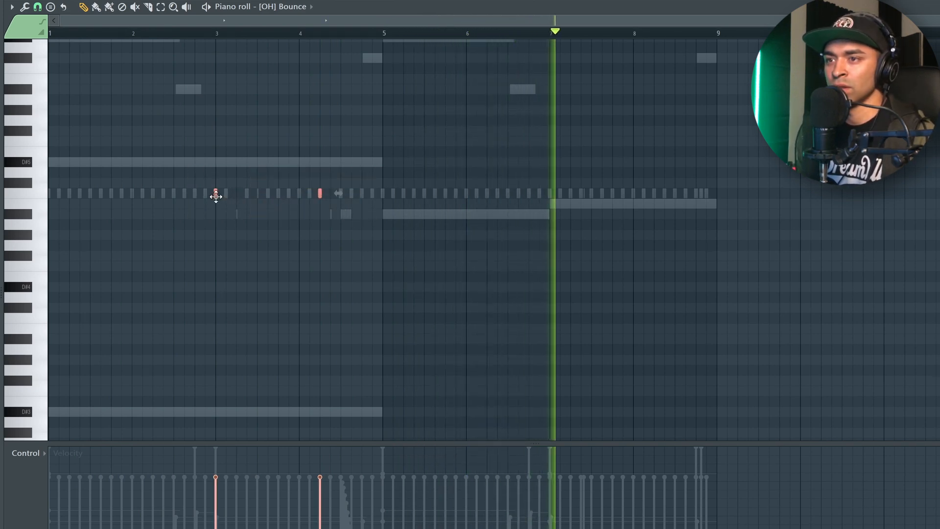
{"action": "left_click_drag", "start_coordinate": [216, 194], "coordinate": [550, 200]}
{"action": "key", "text": "ctrl+d"}
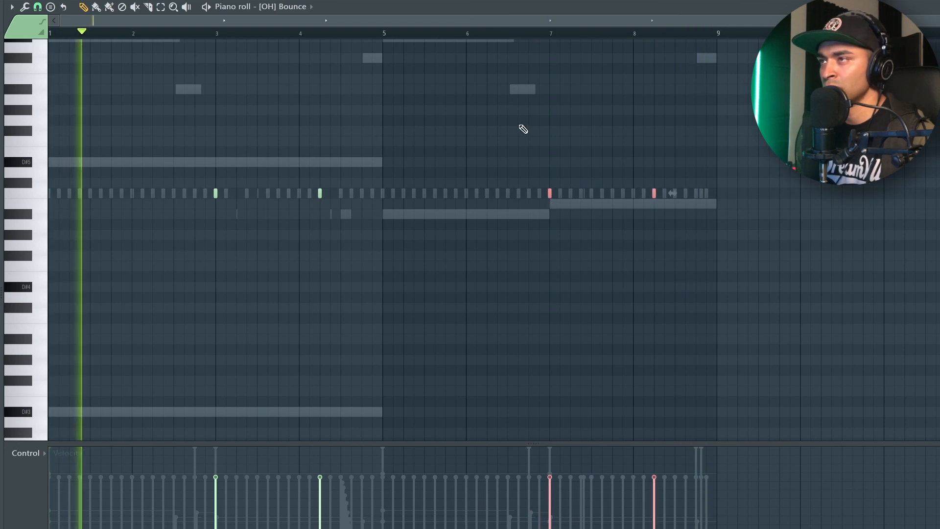
Close the piano roll, route the [OH] Bounce channel to mixer track 9 and select that track
{"action": "left_click", "coordinate": [499, 1]}
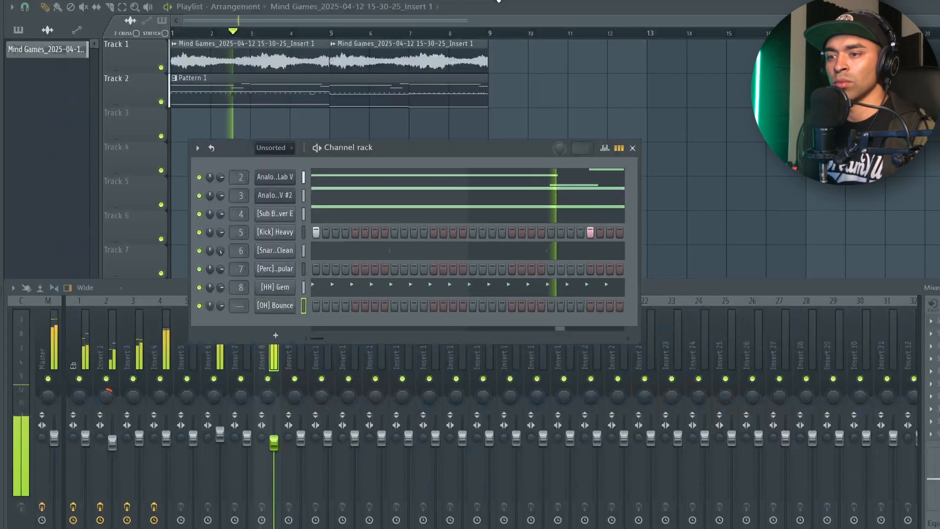
{"action": "left_click_drag", "start_coordinate": [242, 309], "coordinate": [242, 287]}
{"action": "left_click", "coordinate": [292, 355]}
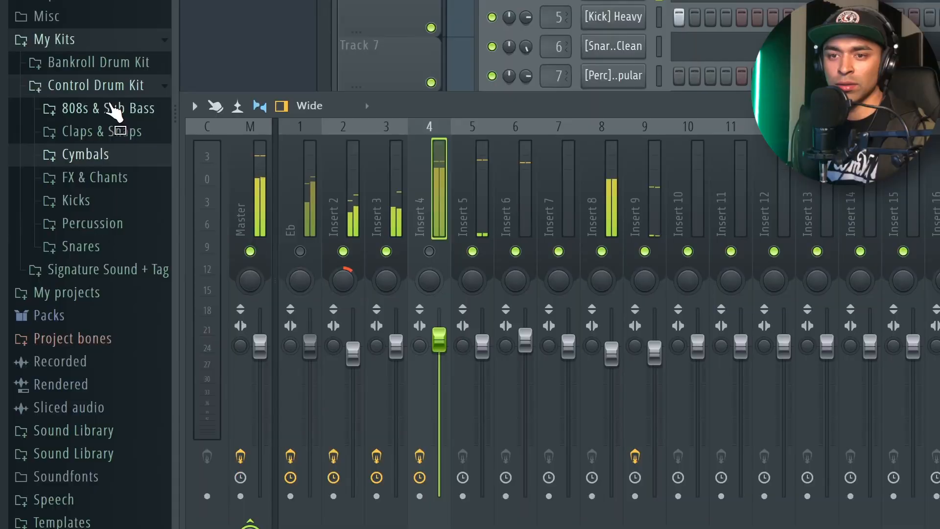
Add [808] Spinz C from the Control Drum Kit's 808s & Sub Bass folder as a new channel and open its envelope settings
{"action": "left_click", "coordinate": [114, 109]}
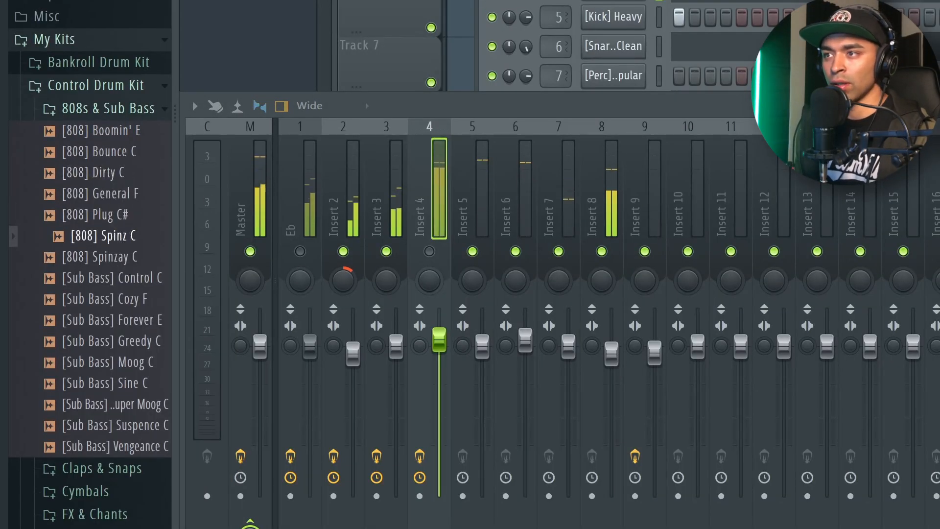
{"action": "key", "text": "F6"}
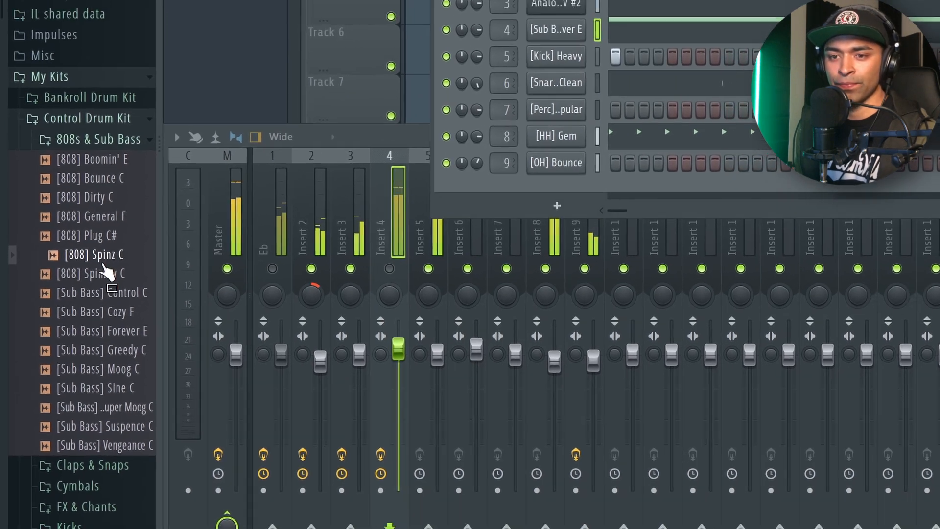
{"action": "left_click_drag", "start_coordinate": [112, 241], "coordinate": [543, 159]}
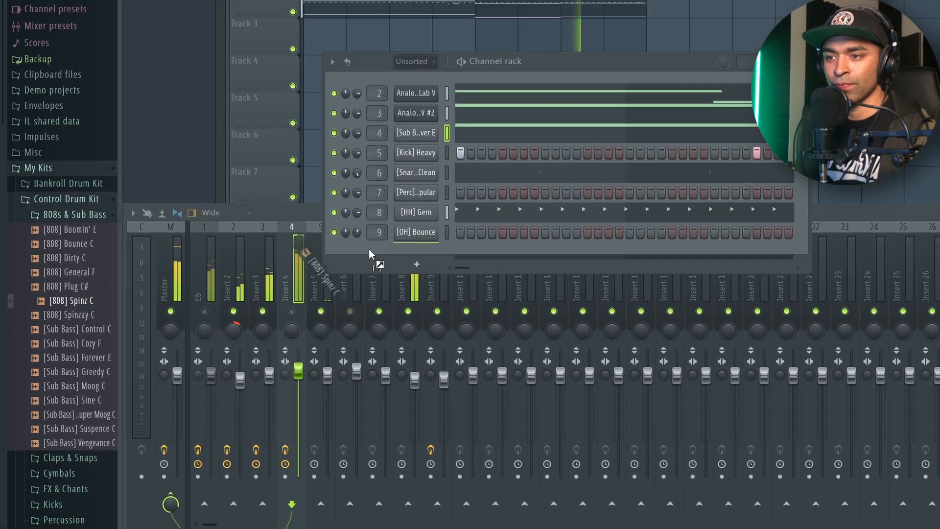
{"action": "left_click_drag", "start_coordinate": [369, 249], "coordinate": [372, 252]}
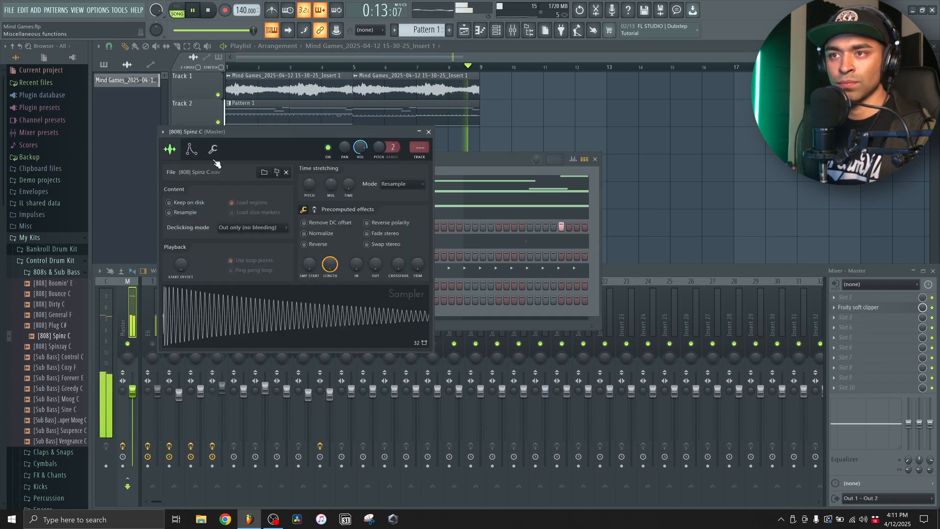
{"action": "left_click", "coordinate": [213, 156]}
{"action": "left_click", "coordinate": [191, 149]}
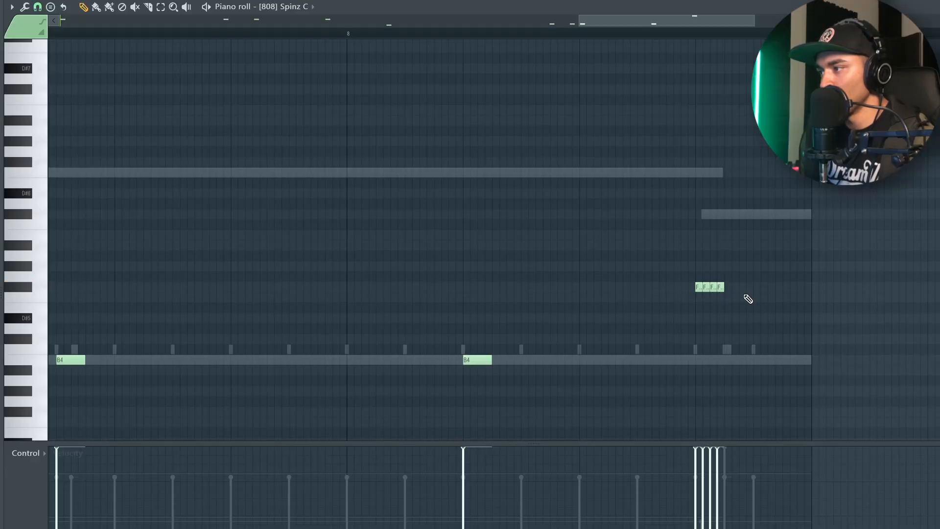
Add a short note near the end of bar 8 in the [808] Spinz C piano roll, on the same pitch as the four-note roll
{"action": "key", "text": "space"}
{"action": "scroll", "coordinate": [747, 300], "scroll_direction": "down", "scroll_amount": 2}
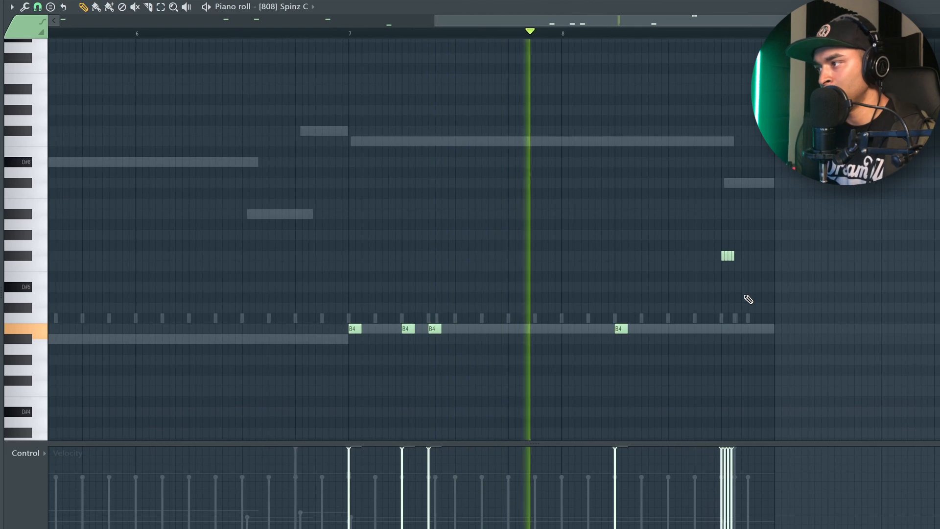
{"action": "left_click", "coordinate": [749, 255]}
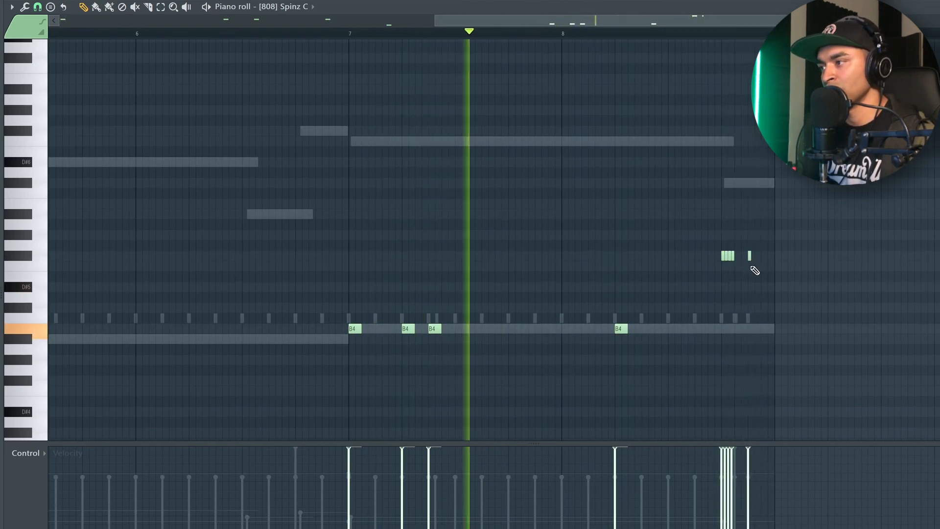
{"action": "left_click", "coordinate": [38, 8]}
{"action": "left_click", "coordinate": [46, 113]}
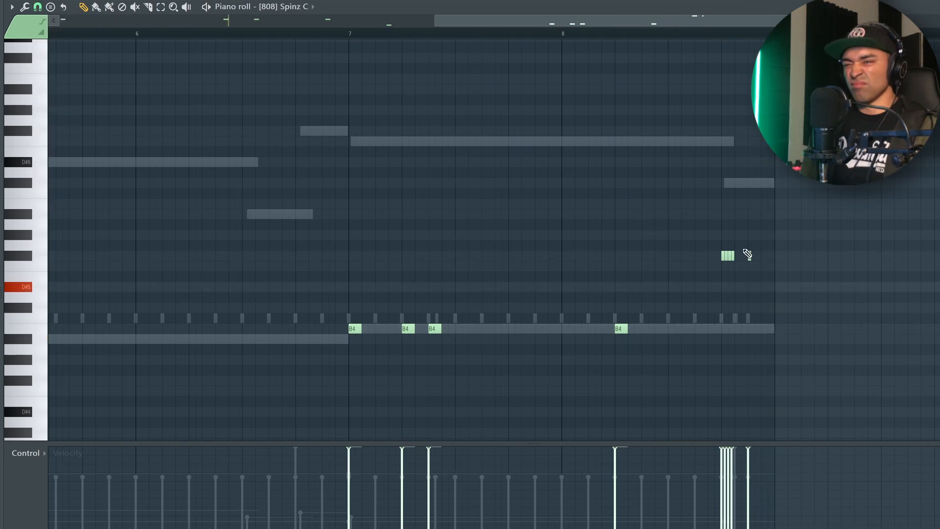
{"action": "right_click", "coordinate": [744, 250], "text": "ctrl"}
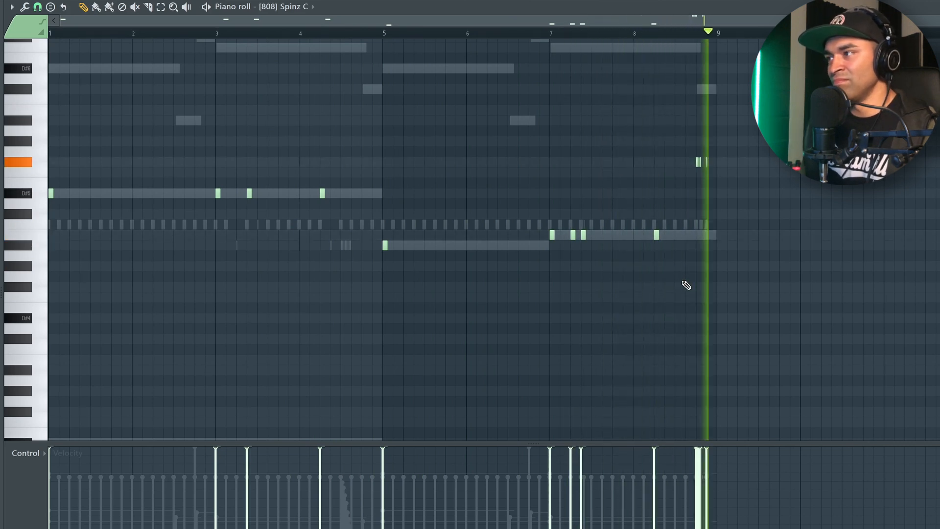
Return to the channel rack and mixer, and load HalfTime in the second effect slot of Insert 11 for [FX] Console
{"action": "key", "text": "F6"}
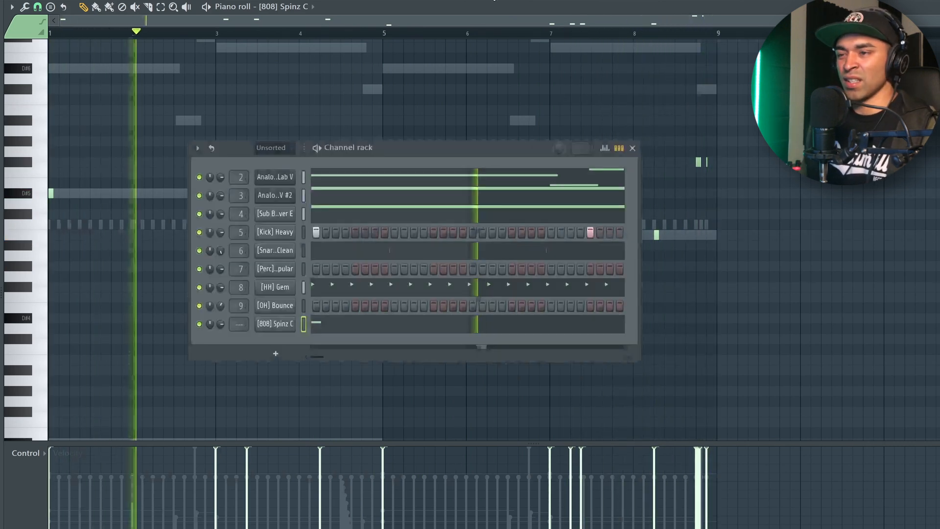
{"action": "key", "text": "F7"}
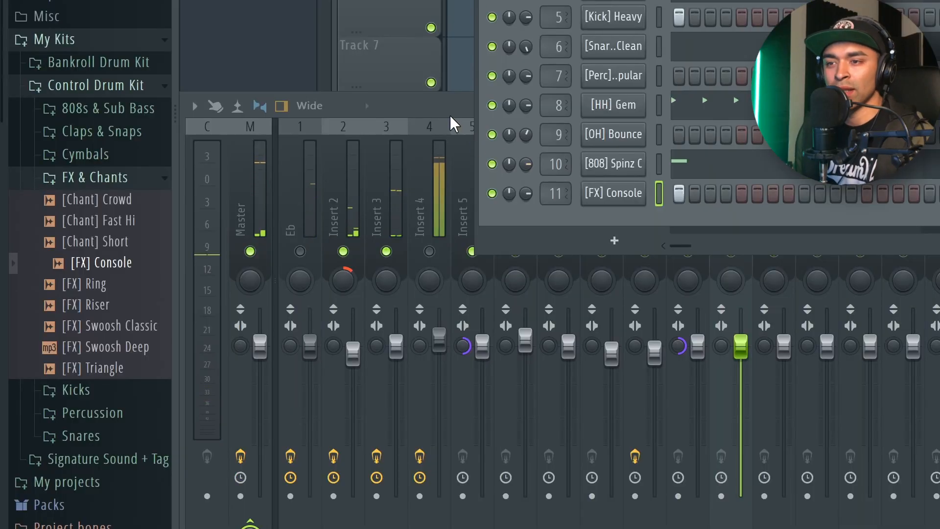
{"action": "left_click", "coordinate": [454, 124]}
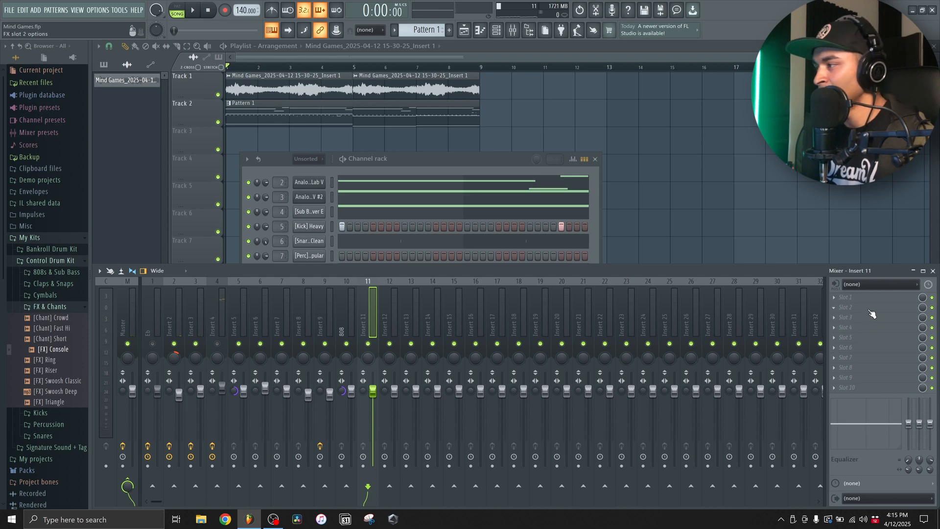
{"action": "left_click", "coordinate": [872, 313]}
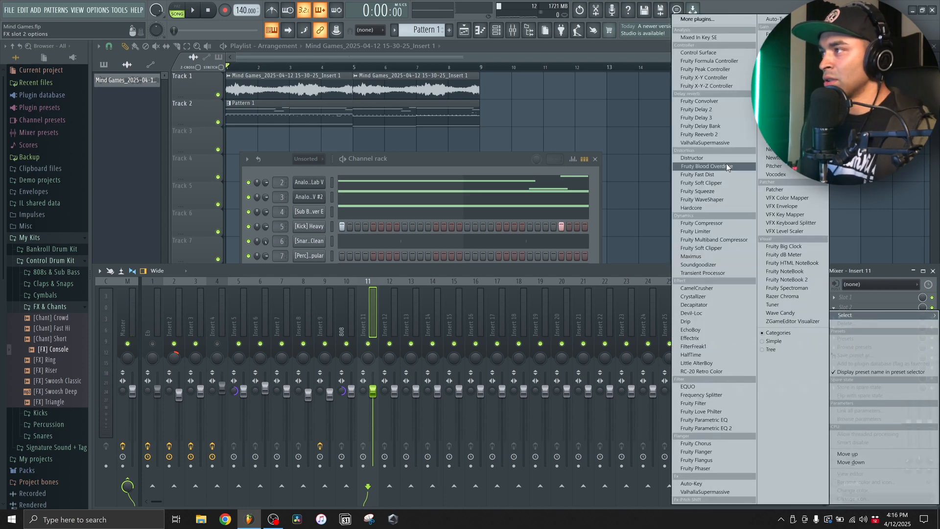
{"action": "left_click", "coordinate": [701, 354]}
{"action": "key", "text": "space"}
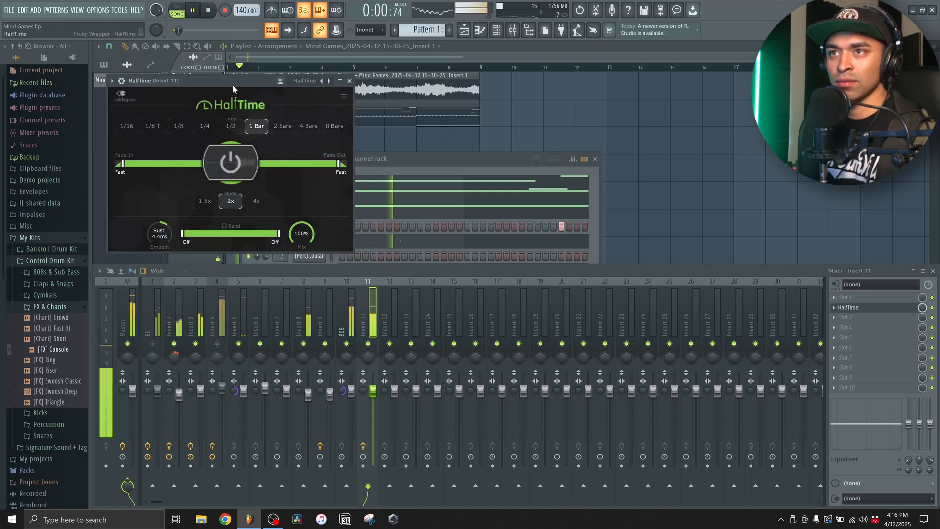
{"action": "left_click_drag", "start_coordinate": [233, 84], "coordinate": [387, 140]}
{"action": "left_click", "coordinate": [503, 137]}
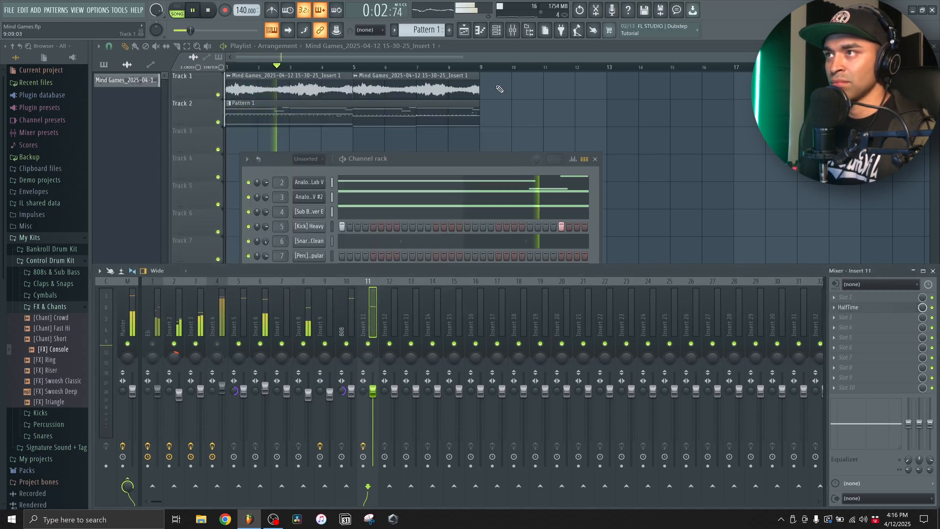
Check the note placement in the [FX] Console piano roll and replay the arrangement from the start
{"action": "left_click", "coordinate": [482, 30]}
{"action": "key", "text": "space"}
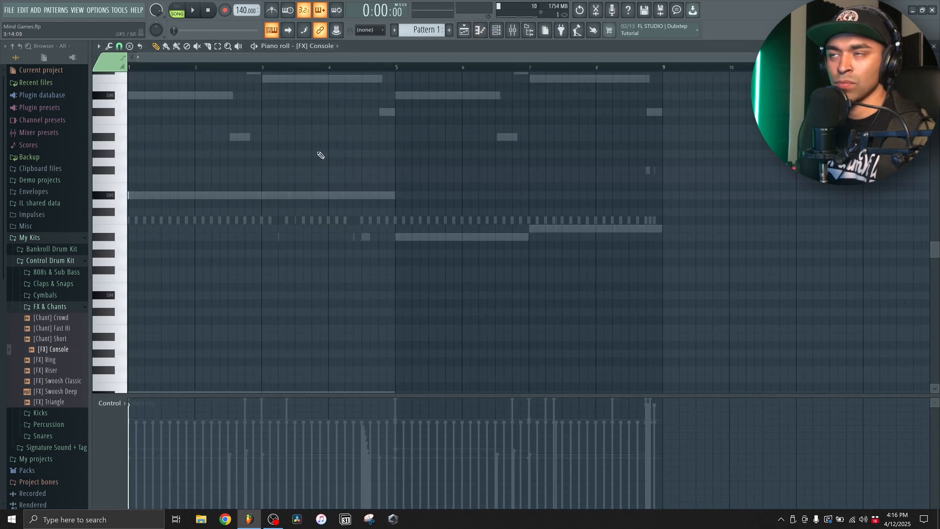
{"action": "key", "text": "space"}
{"action": "left_click", "coordinate": [481, 31]}
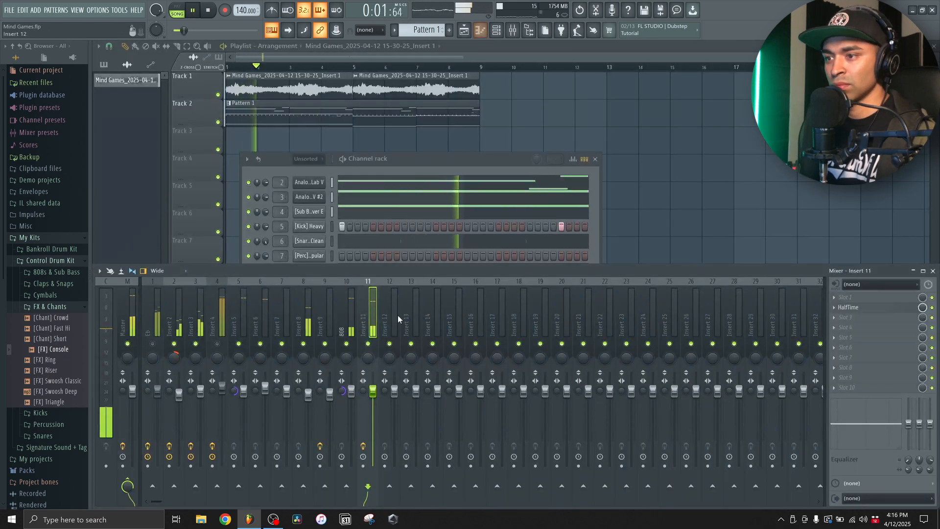
Compare HalfTime's 2 Bars and 4 Bars loops on Insert 11, and settle on a 1 Bar loop in 4x mode
{"action": "left_click", "coordinate": [852, 308]}
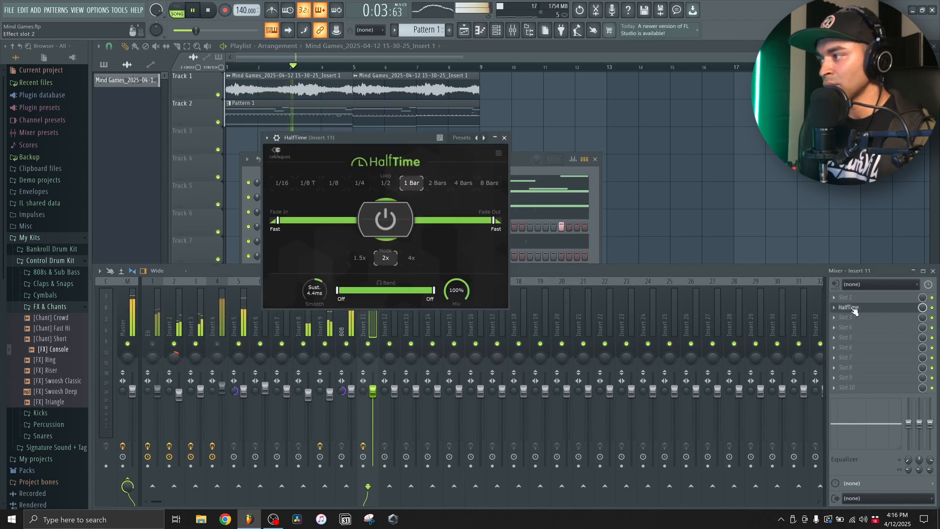
{"action": "left_click", "coordinate": [435, 184]}
{"action": "key", "text": "space"}
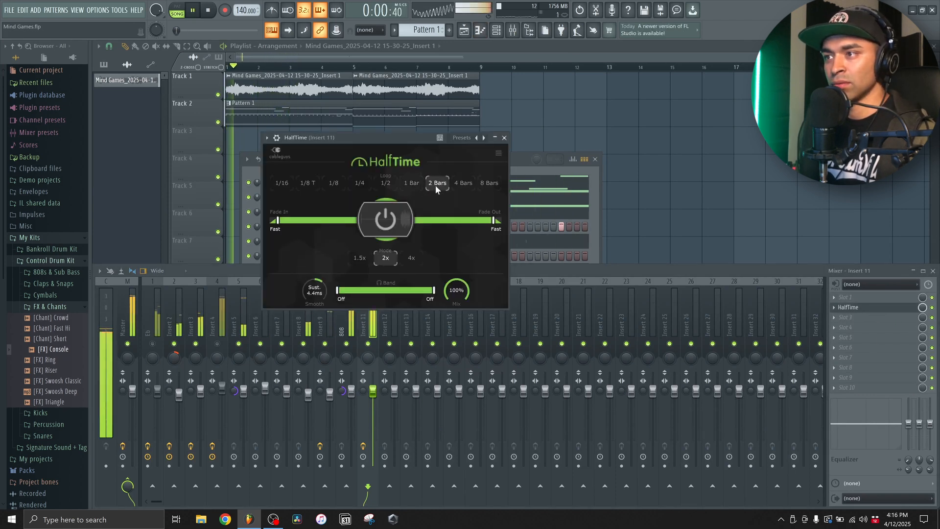
{"action": "left_click", "coordinate": [456, 186]}
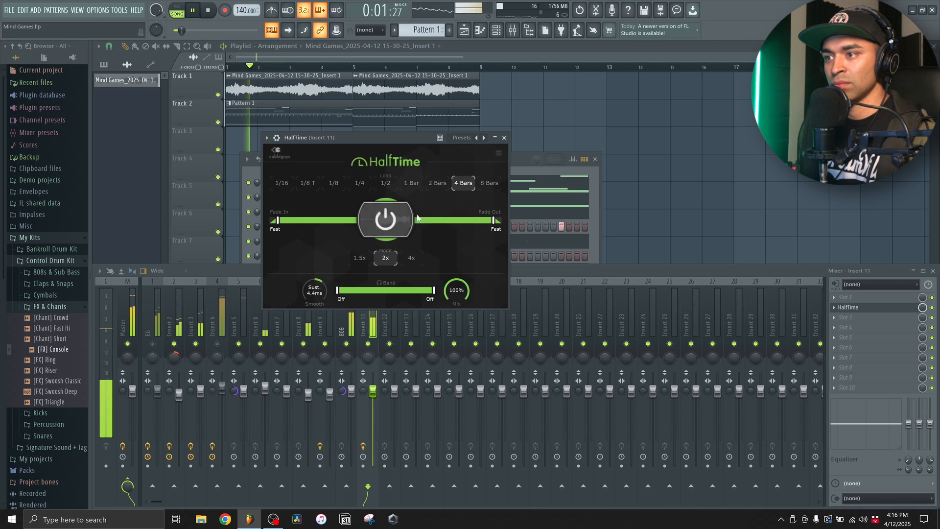
{"action": "key", "text": "space"}
{"action": "key", "text": "space"}
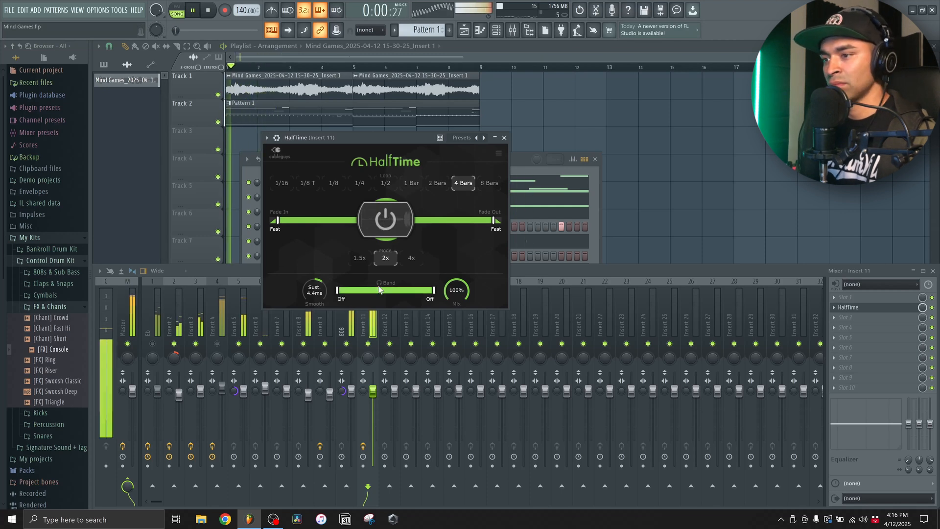
{"action": "left_click", "coordinate": [411, 258]}
{"action": "key", "text": "space"}
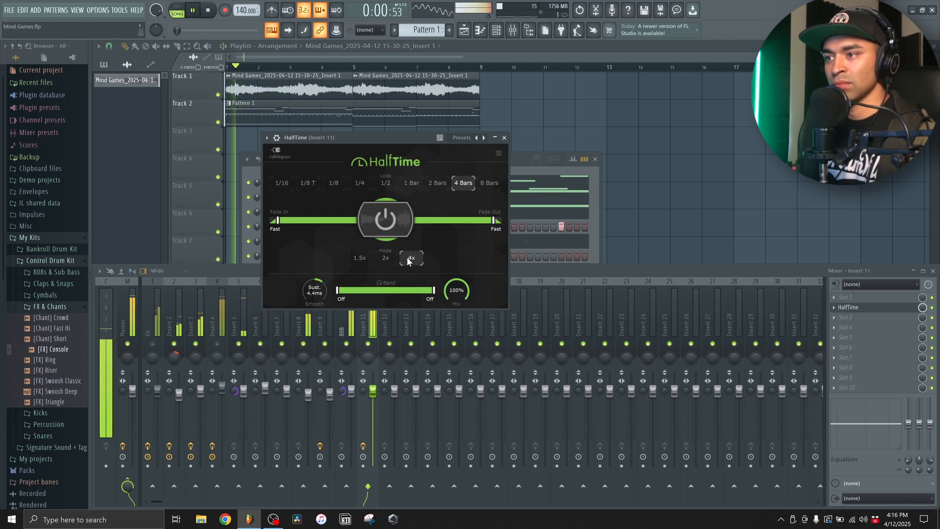
{"action": "left_click", "coordinate": [412, 182]}
{"action": "key", "text": "space"}
{"action": "key", "text": "space"}
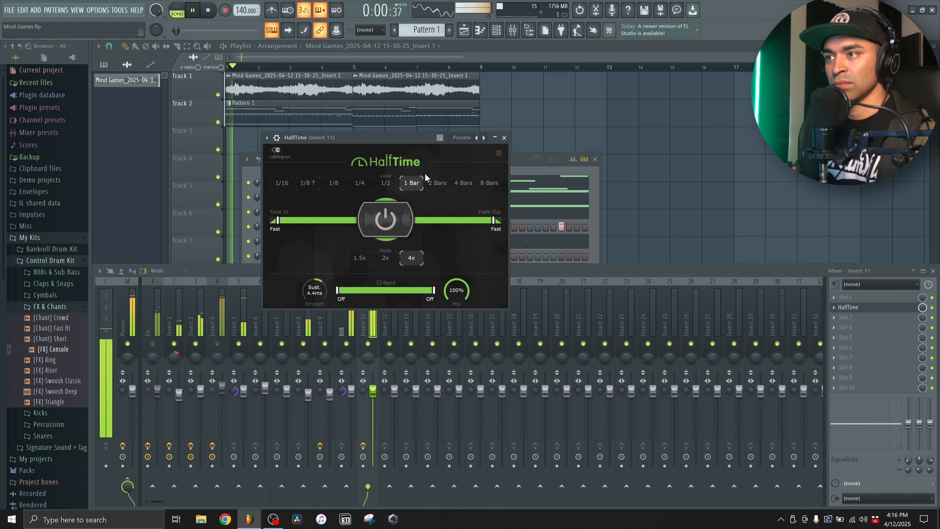
{"action": "left_click", "coordinate": [504, 138]}
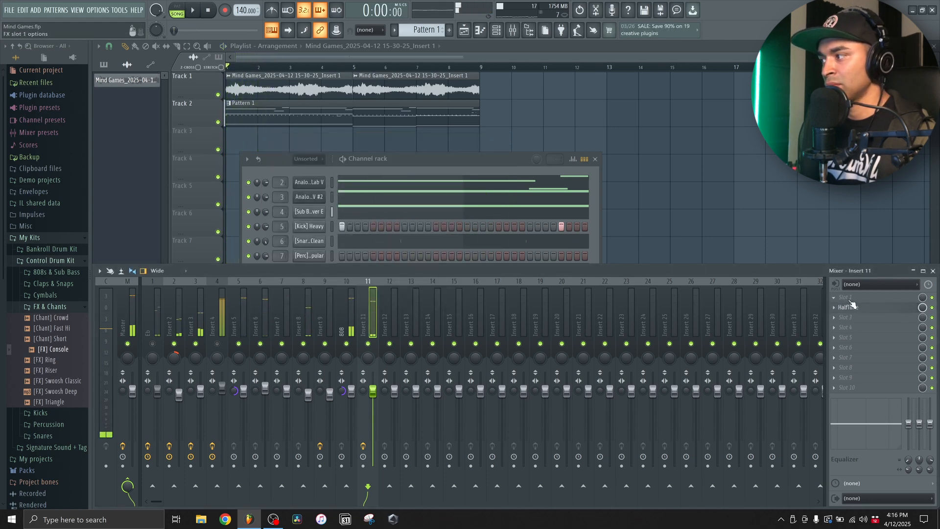
Load Fruity Delay 3 in the first effect slot of Insert 11, ahead of HalfTime, and audition it during playback
{"action": "left_click", "coordinate": [850, 300]}
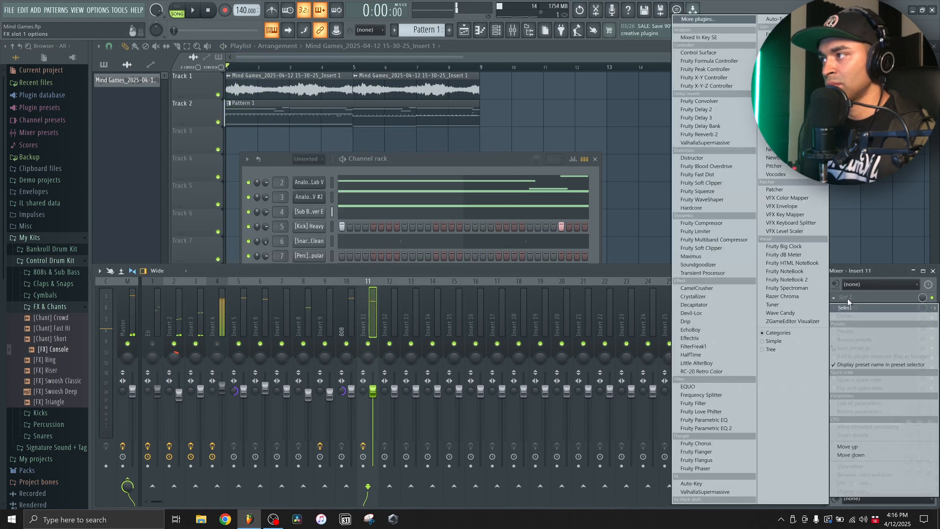
{"action": "left_click", "coordinate": [709, 118]}
{"action": "key", "text": "space"}
{"action": "left_click_drag", "start_coordinate": [225, 70], "coordinate": [401, 186]}
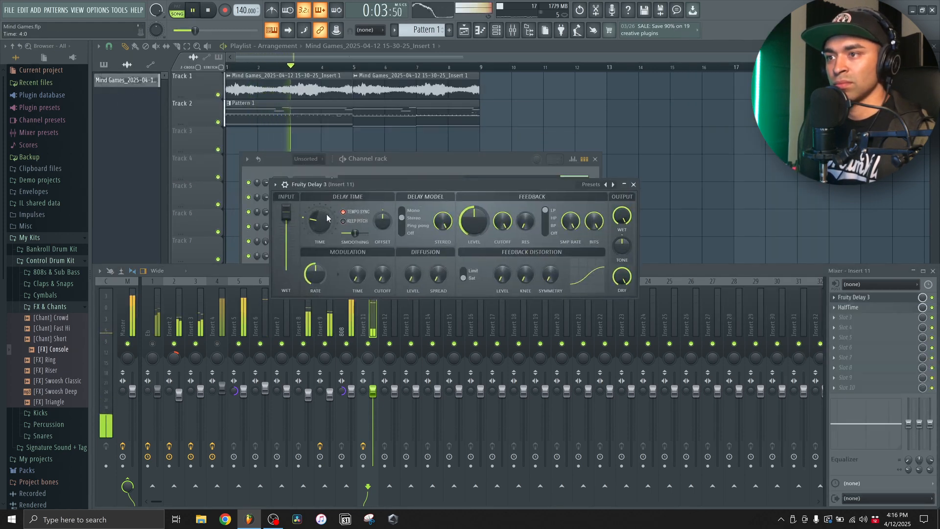
{"action": "left_click", "coordinate": [635, 185]}
{"action": "key", "text": "space"}
Load Fruity Parametric EQ 2 in the fifth effect slot of Insert 11 and roll off the lows with band 1 and highs with band 7
{"action": "left_click", "coordinate": [884, 338]}
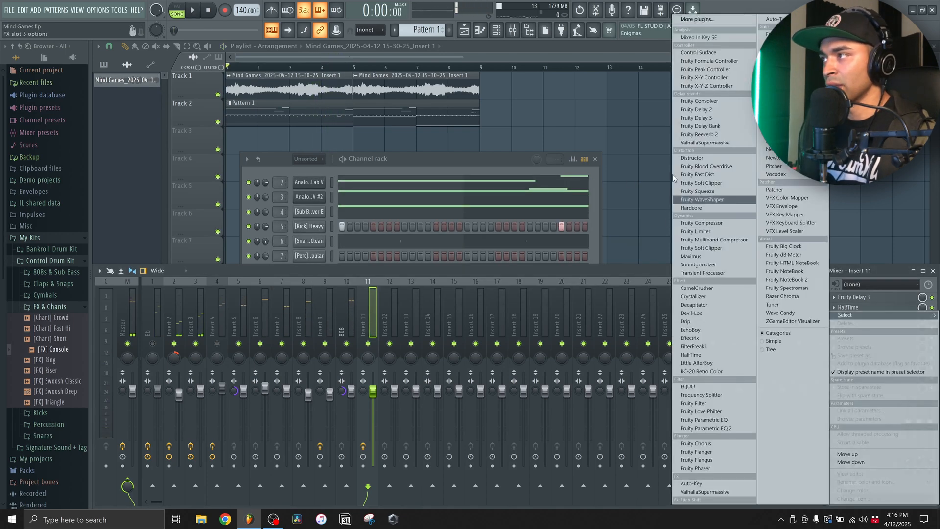
{"action": "left_click", "coordinate": [696, 429]}
{"action": "key", "text": "space"}
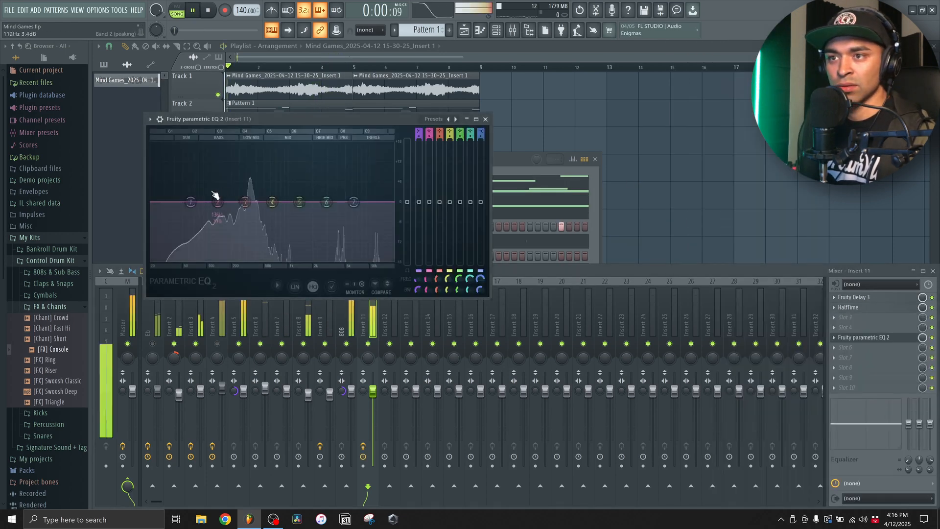
{"action": "left_click_drag", "start_coordinate": [191, 202], "coordinate": [229, 259]}
{"action": "left_click_drag", "start_coordinate": [354, 201], "coordinate": [289, 264]}
{"action": "left_click", "coordinate": [485, 119]}
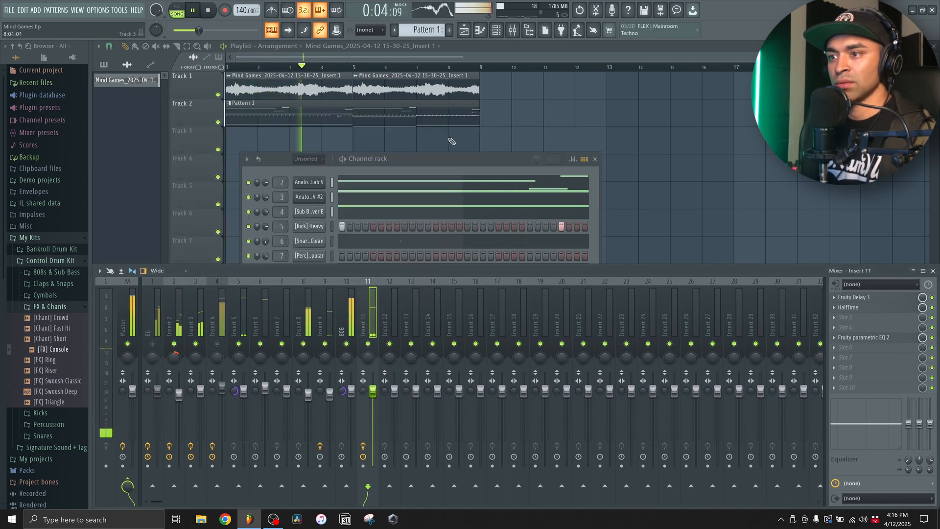
{"action": "left_click", "coordinate": [399, 162]}
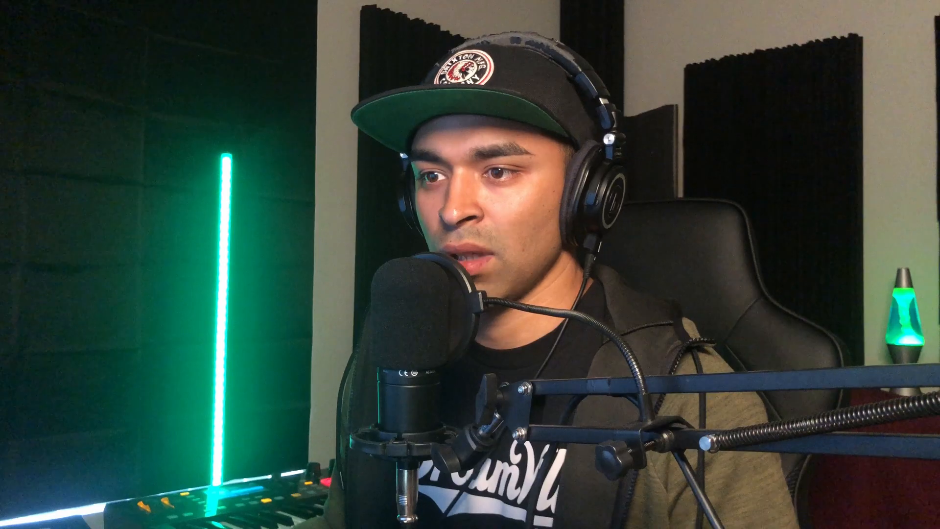